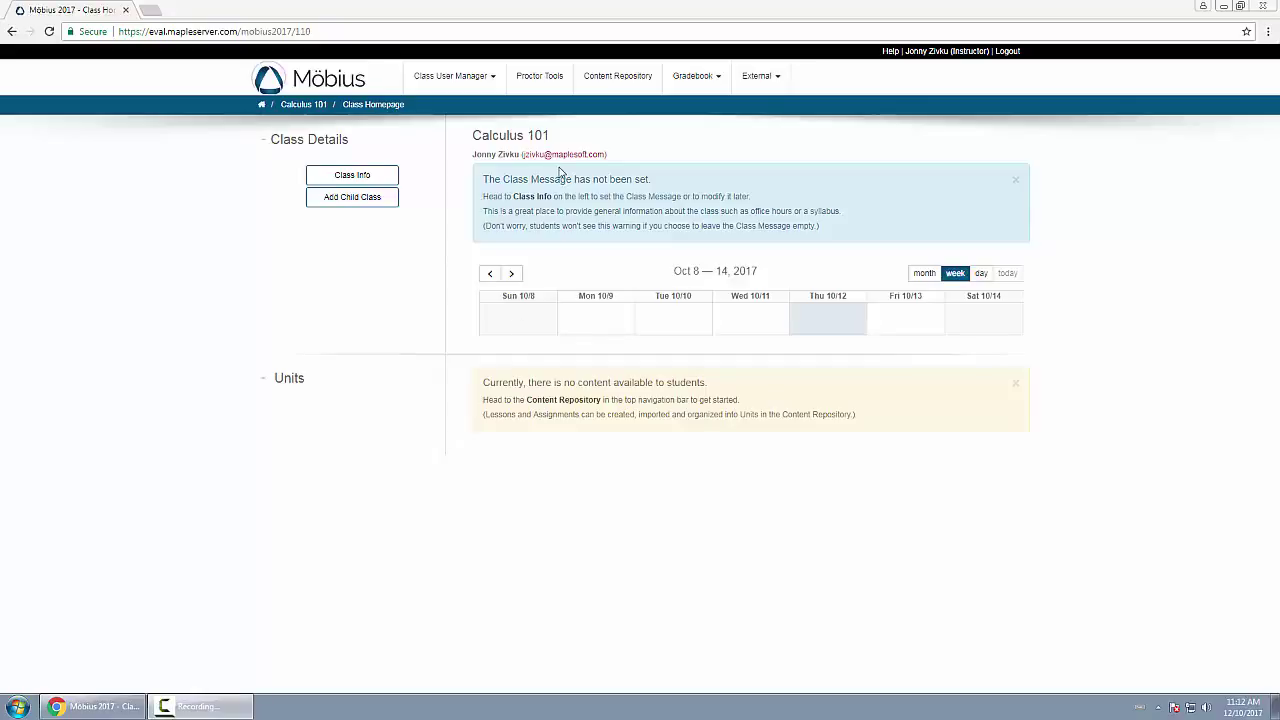
- Open the class's Content Repository and add a unit named "Chapter 1 - Functions"
left_click(617, 80)
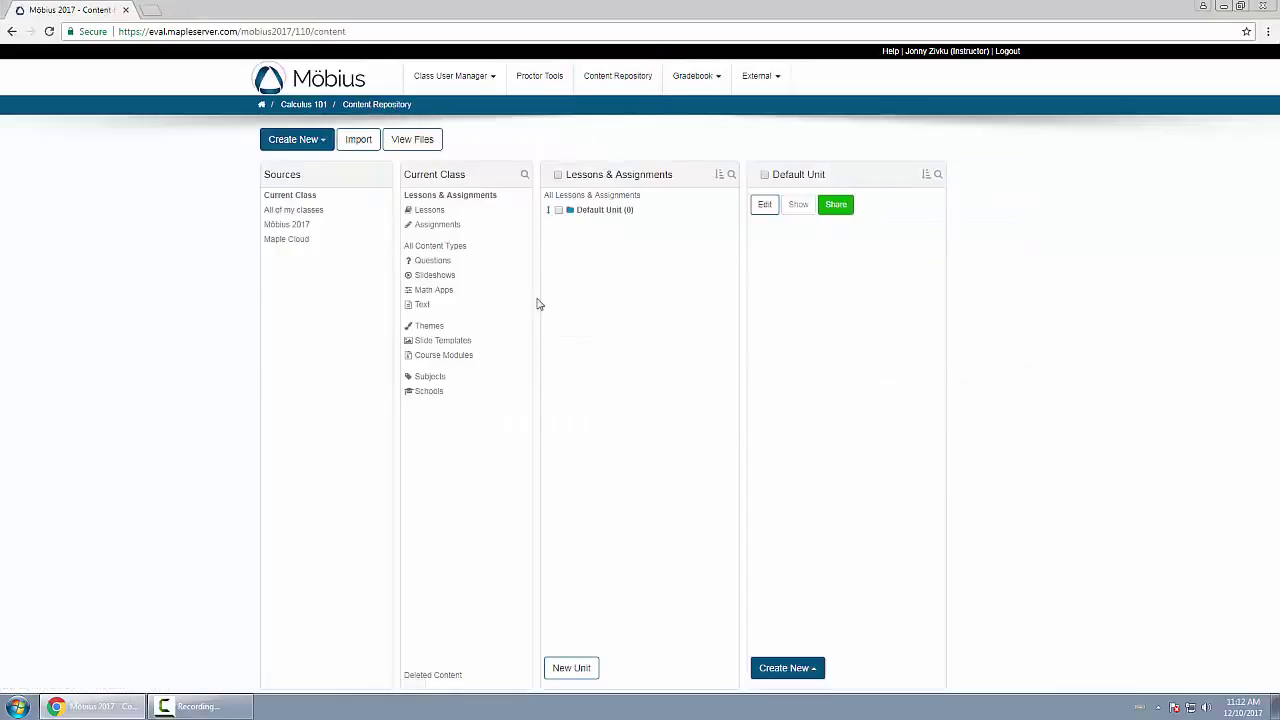
left_click(572, 670)
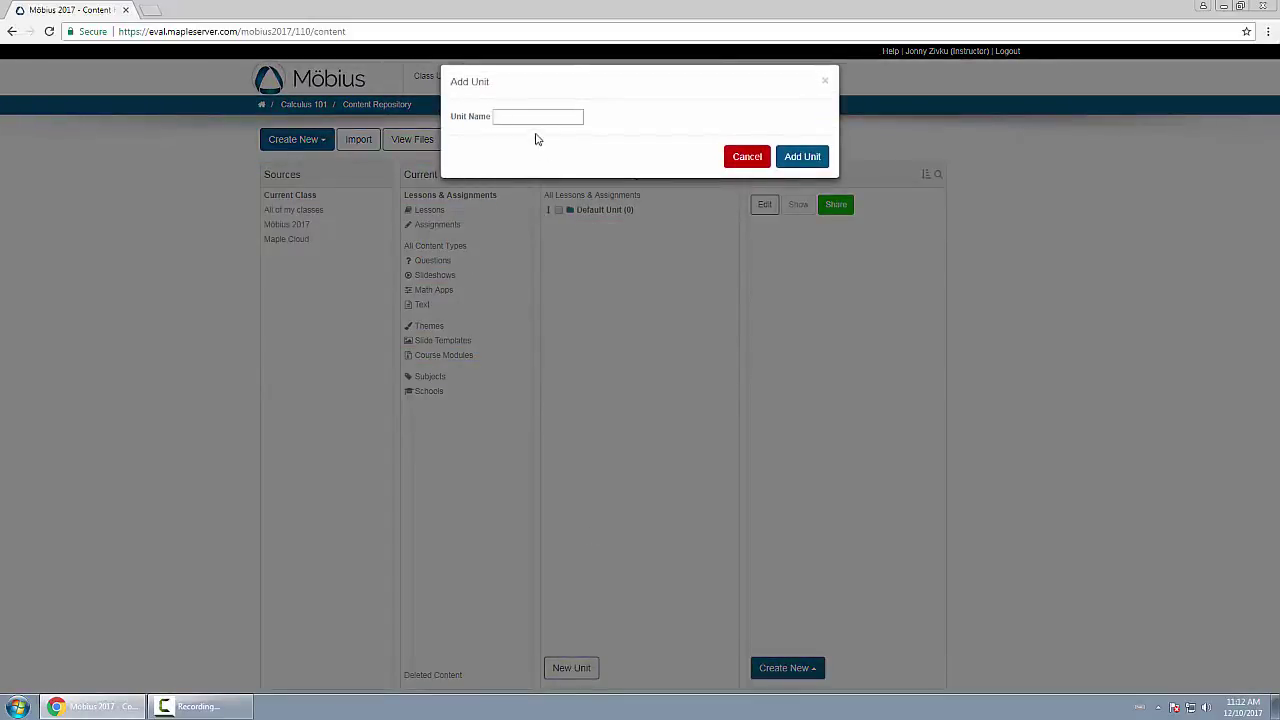
type("Chapter 1 - Functions")
left_click(793, 163)
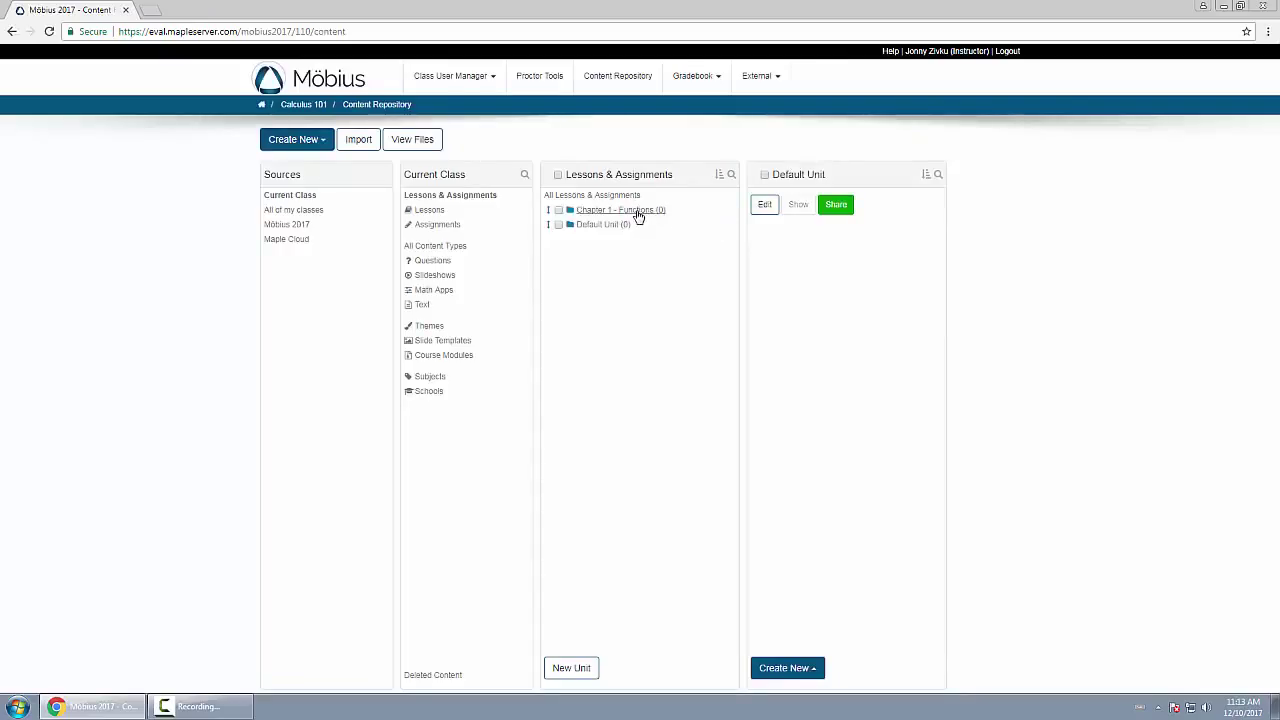
- Add another unit named "Chapter 2 - Limits" to the class
left_click(576, 668)
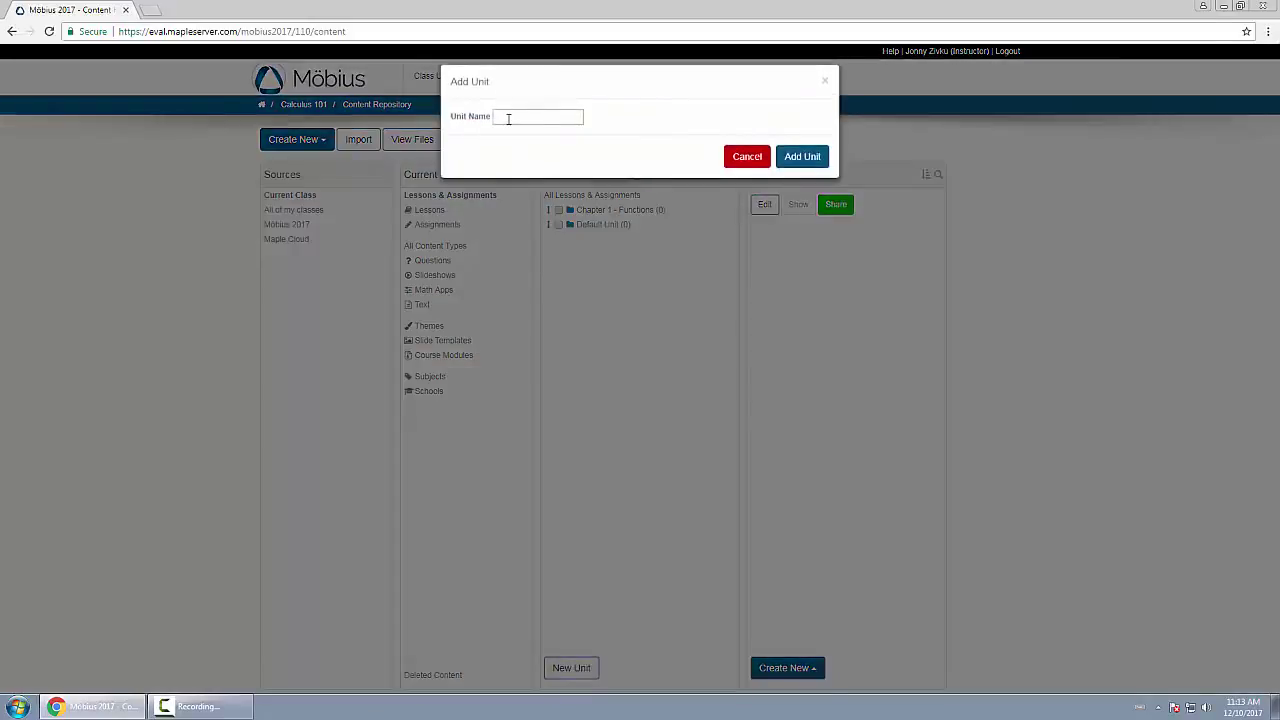
left_click(508, 118)
type("Chapter 2 - Limits")
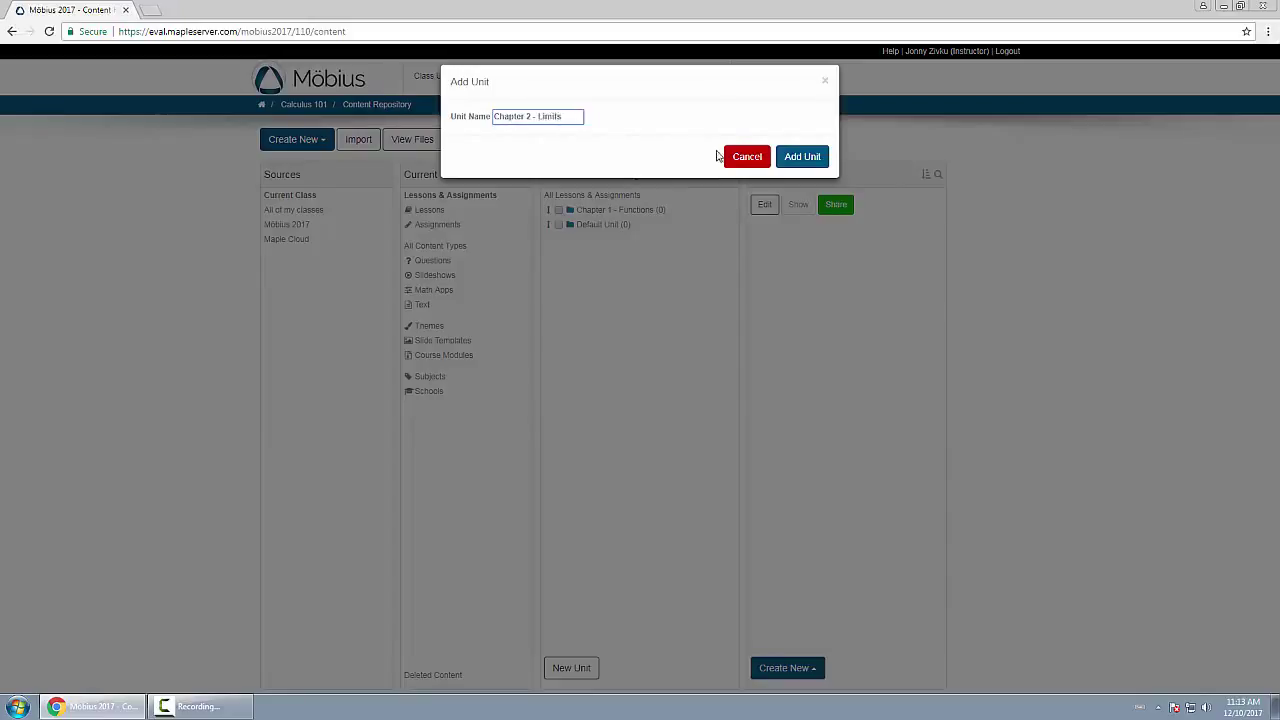
left_click(800, 161)
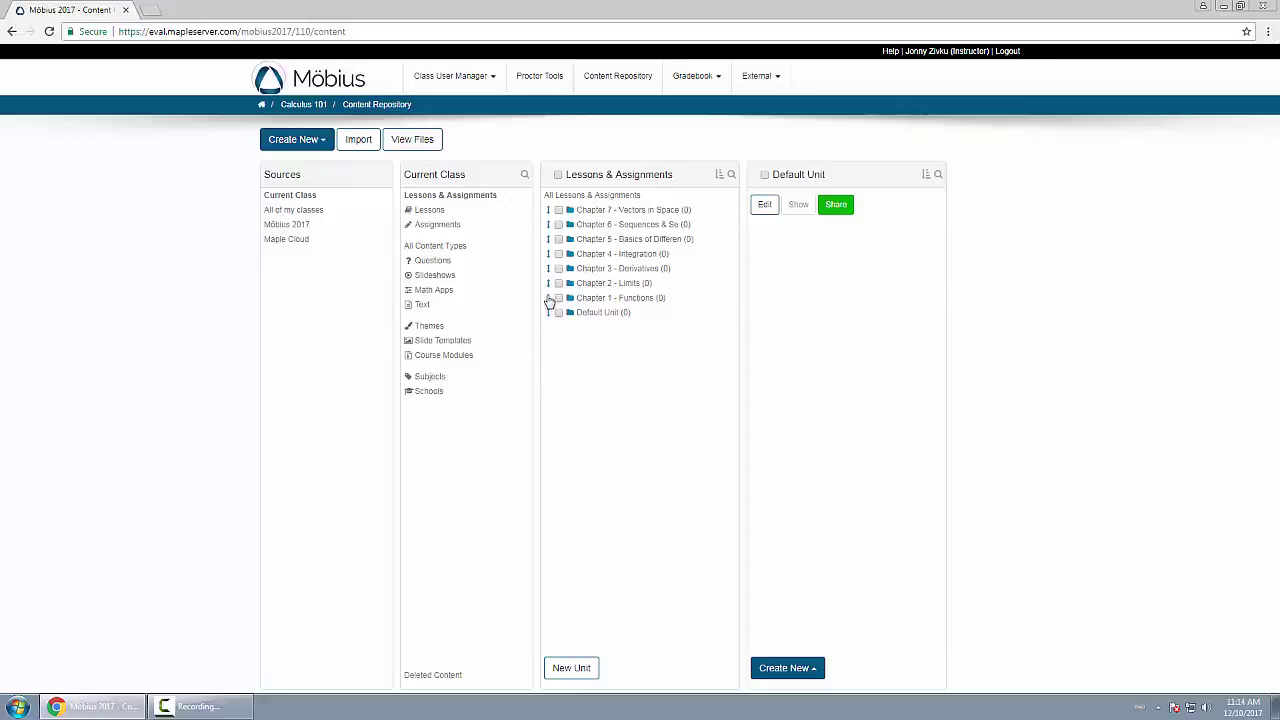
- Reorder the units so the chapters run in ascending order from Chapter 1 to Chapter 7, and open the Calculus 101 homepage
left_click_drag(548, 298, 550, 213)
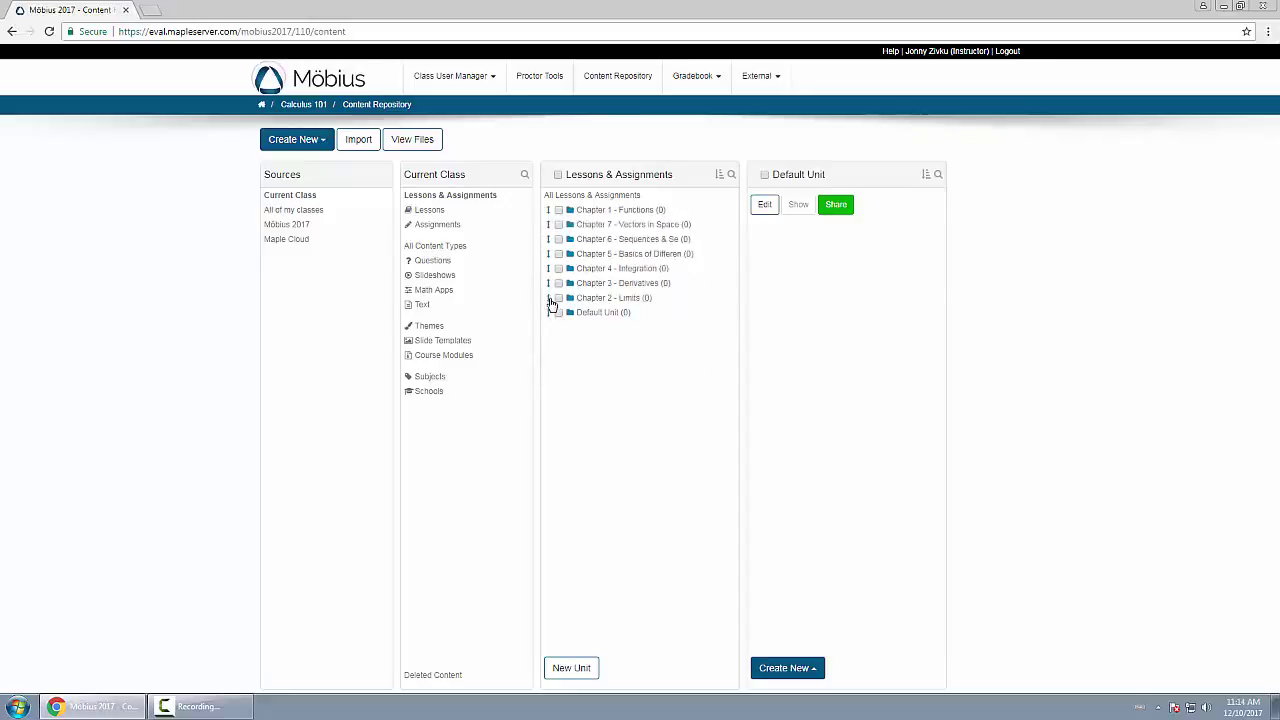
left_click_drag(548, 298, 549, 253)
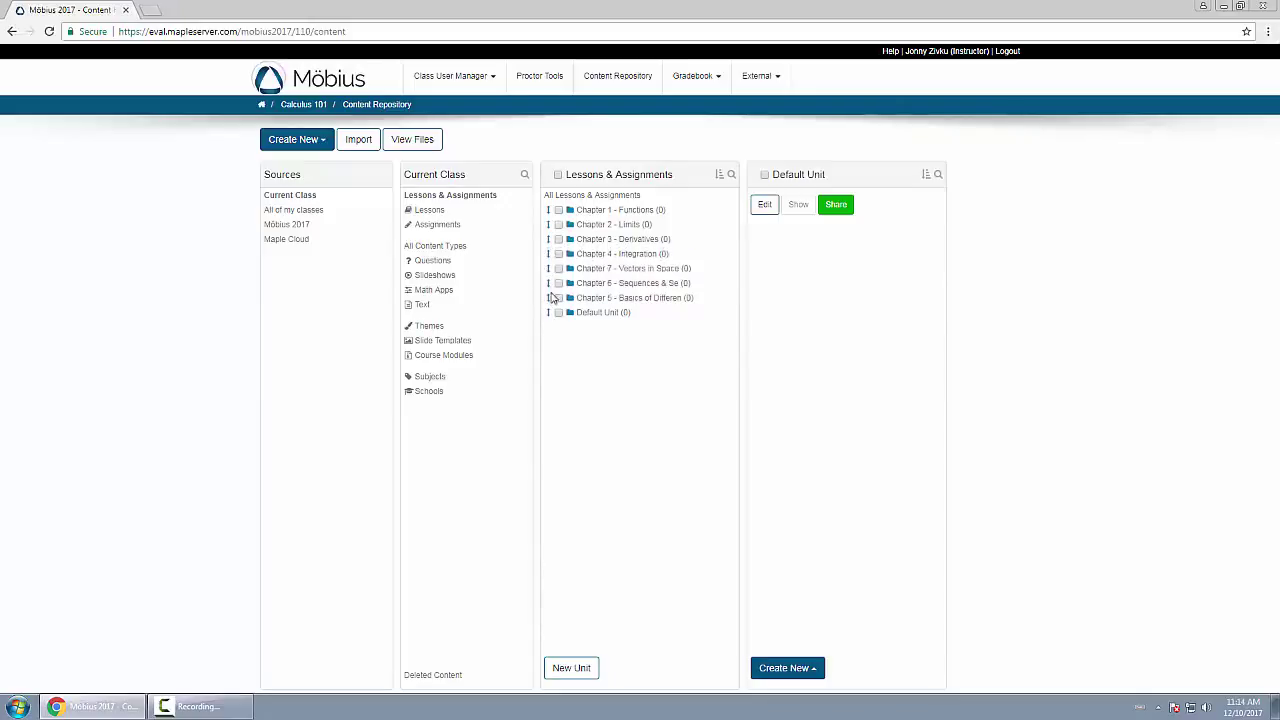
mouse_move(549, 298)
left_mouse_down()
mouse_move(549, 269)
mouse_move(549, 286)
left_mouse_up()
left_click(313, 105)
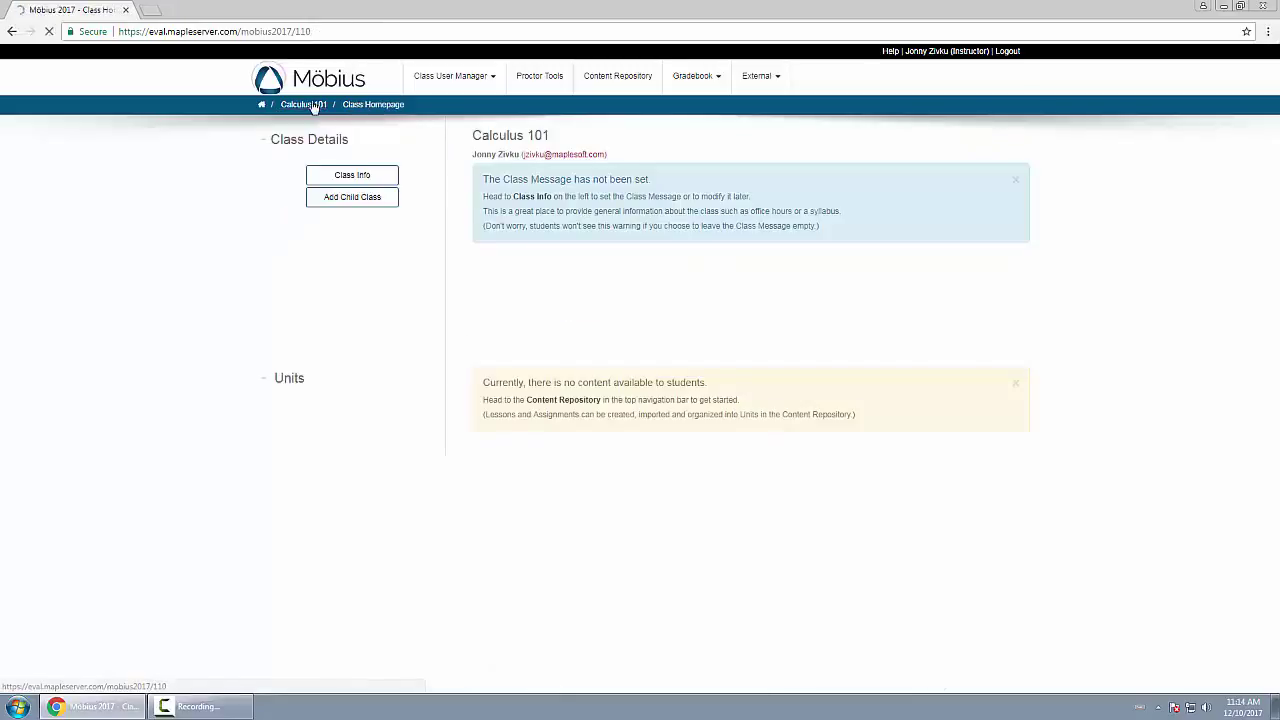
- Return to the Content Repository and create a new lesson in the "Chapter 1 - Functions" unit
left_click(609, 78)
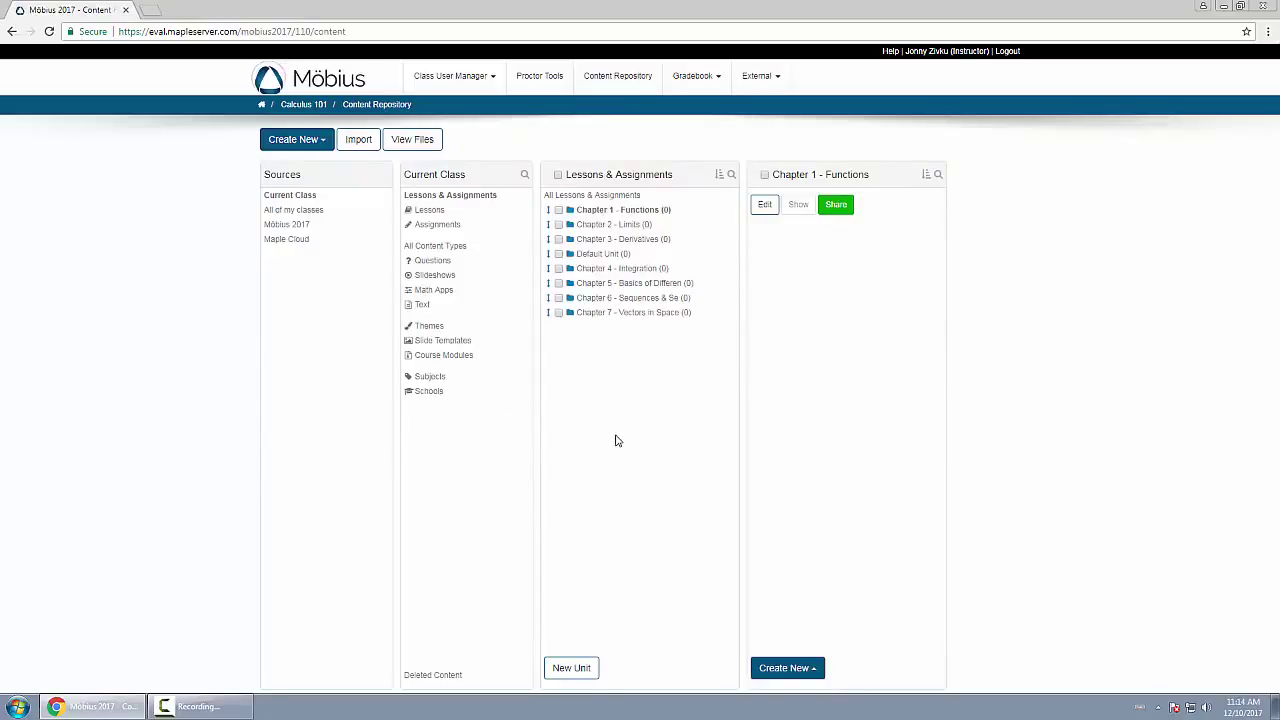
left_click(306, 142)
mouse_move(309, 169)
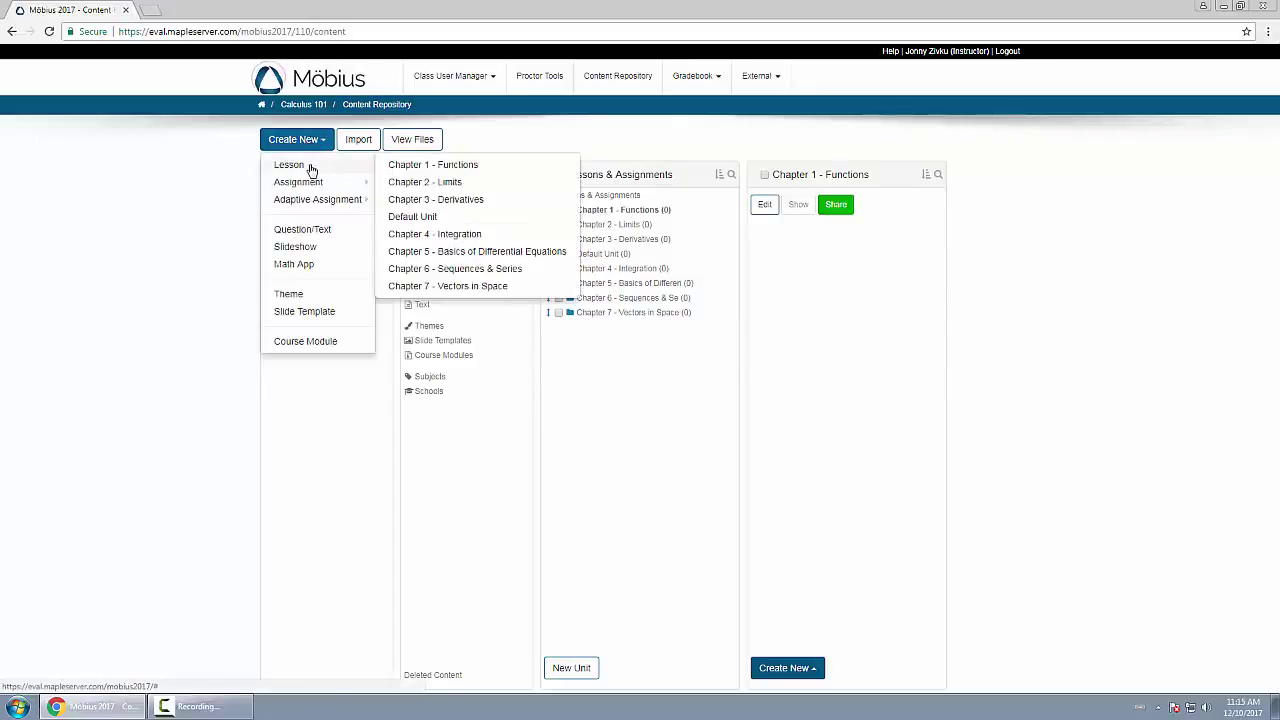
left_click(459, 167)
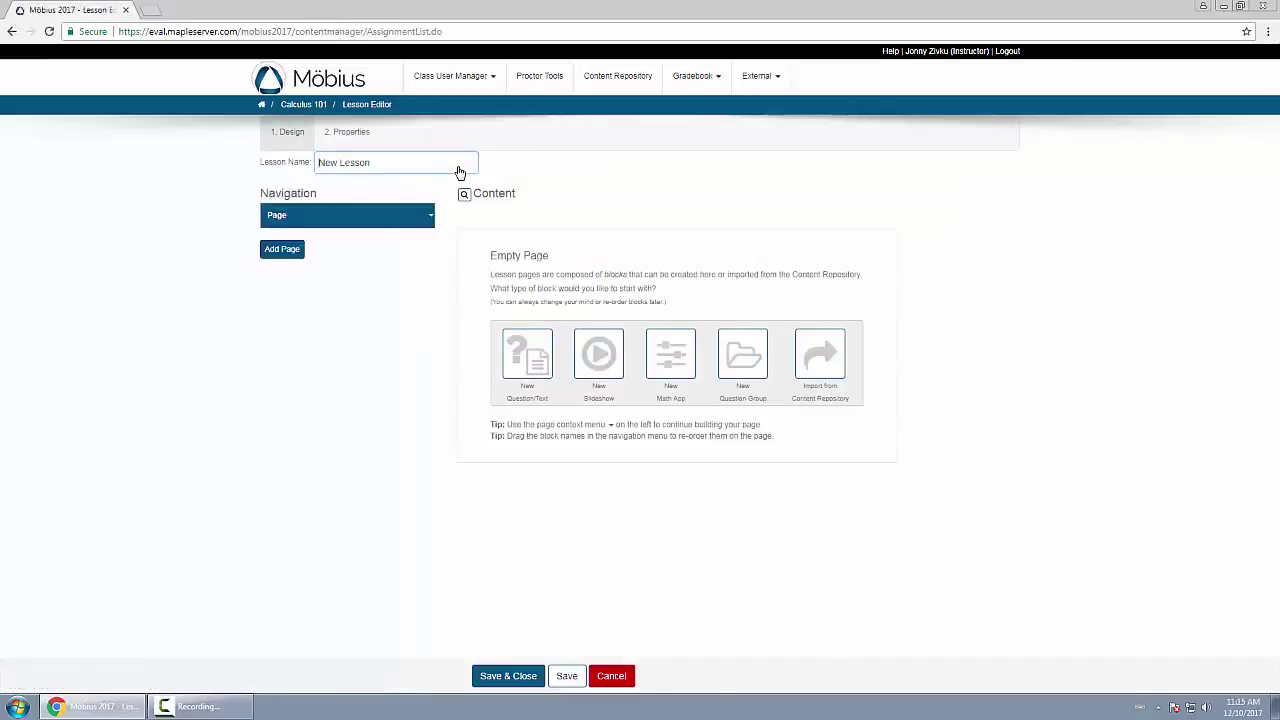
- Add a Question/Text block named "text" with the body "text" to the lesson page, and save and close the lesson
left_click(545, 362)
left_click(530, 234)
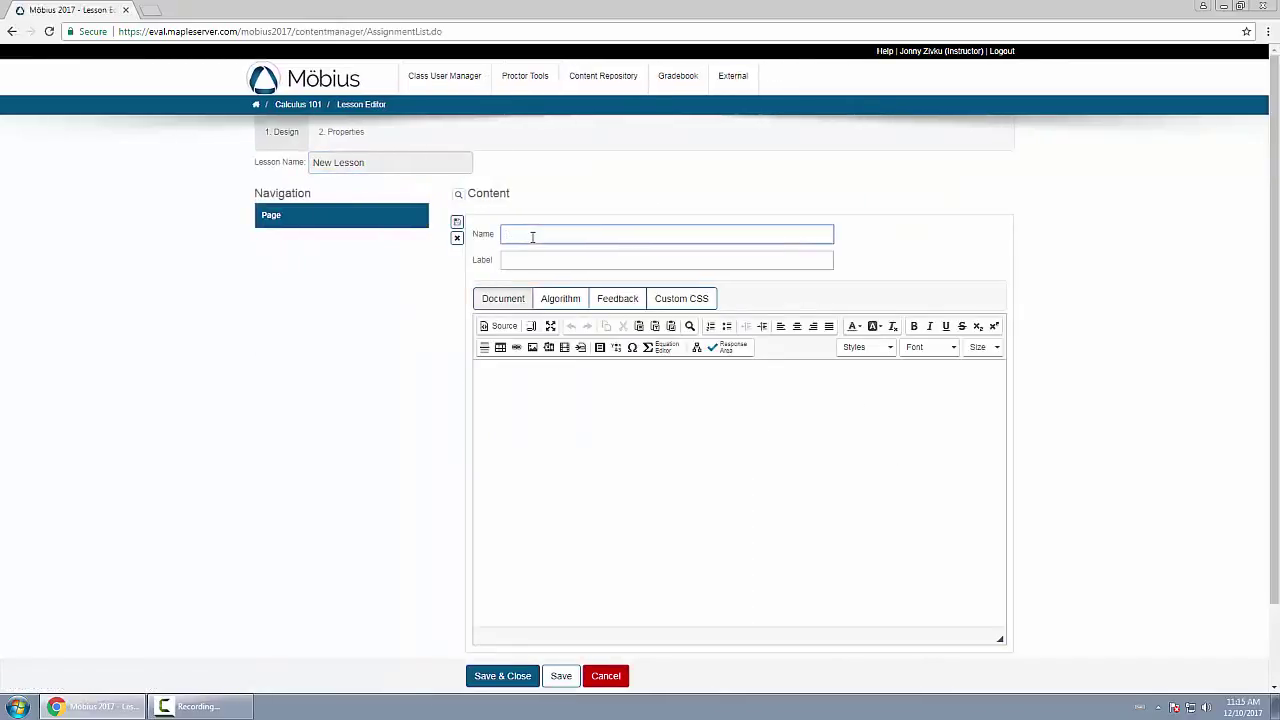
type("text")
left_click(549, 407)
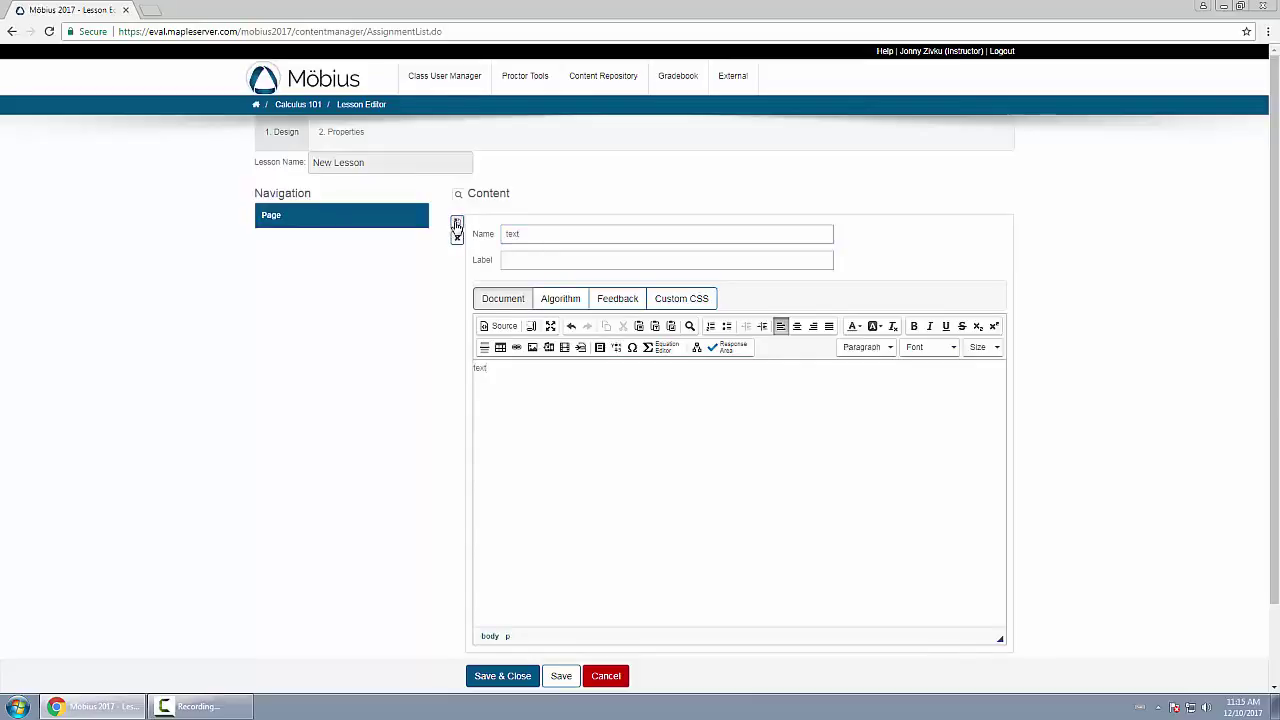
left_click(457, 222)
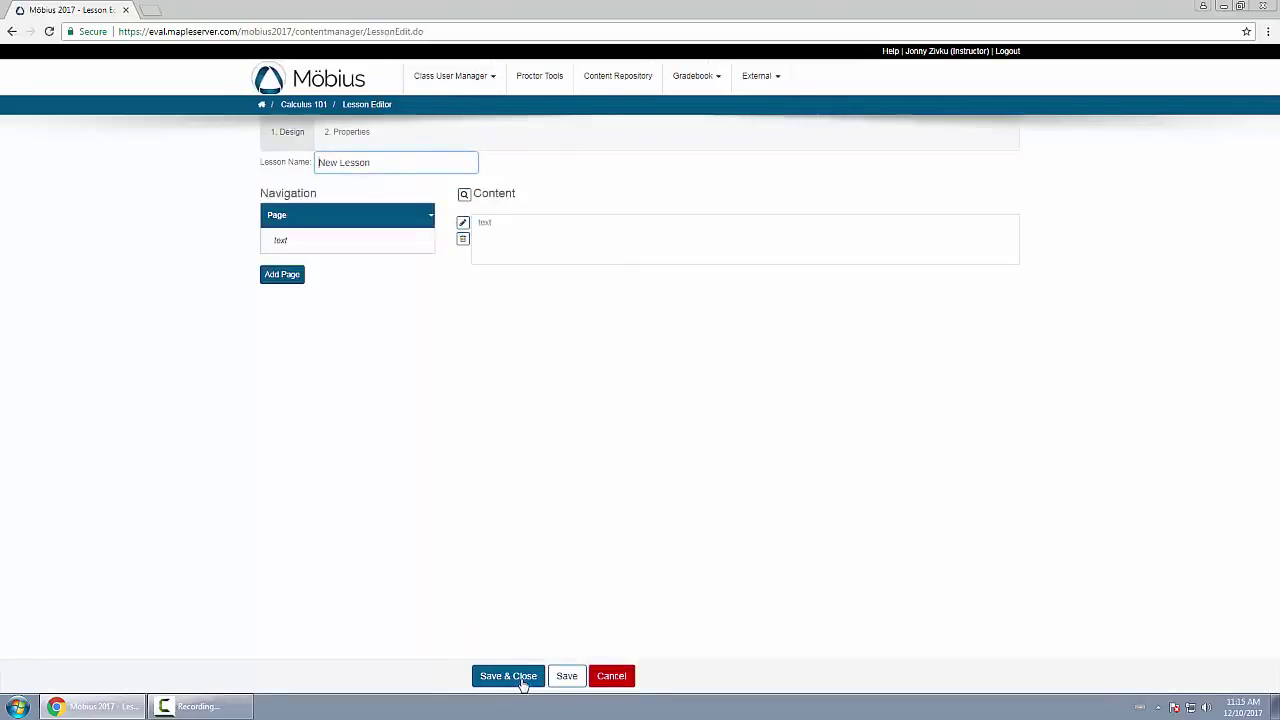
left_click(521, 680)
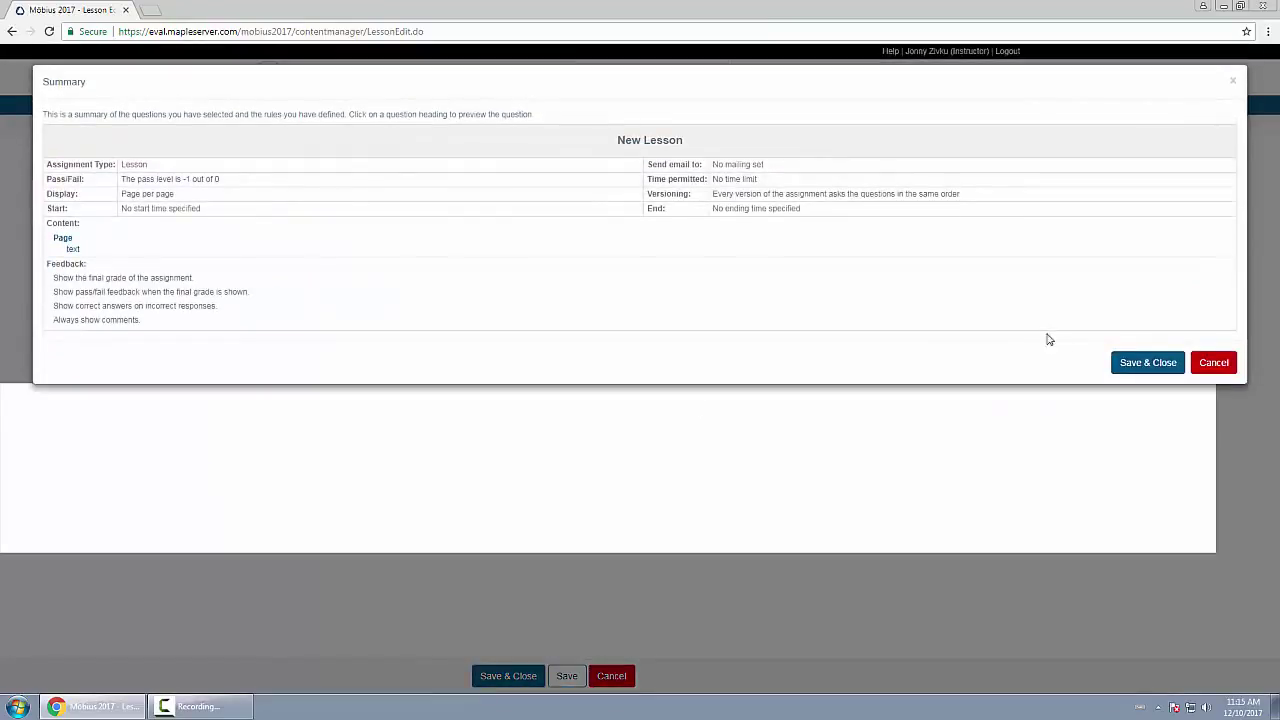
left_click(1140, 366)
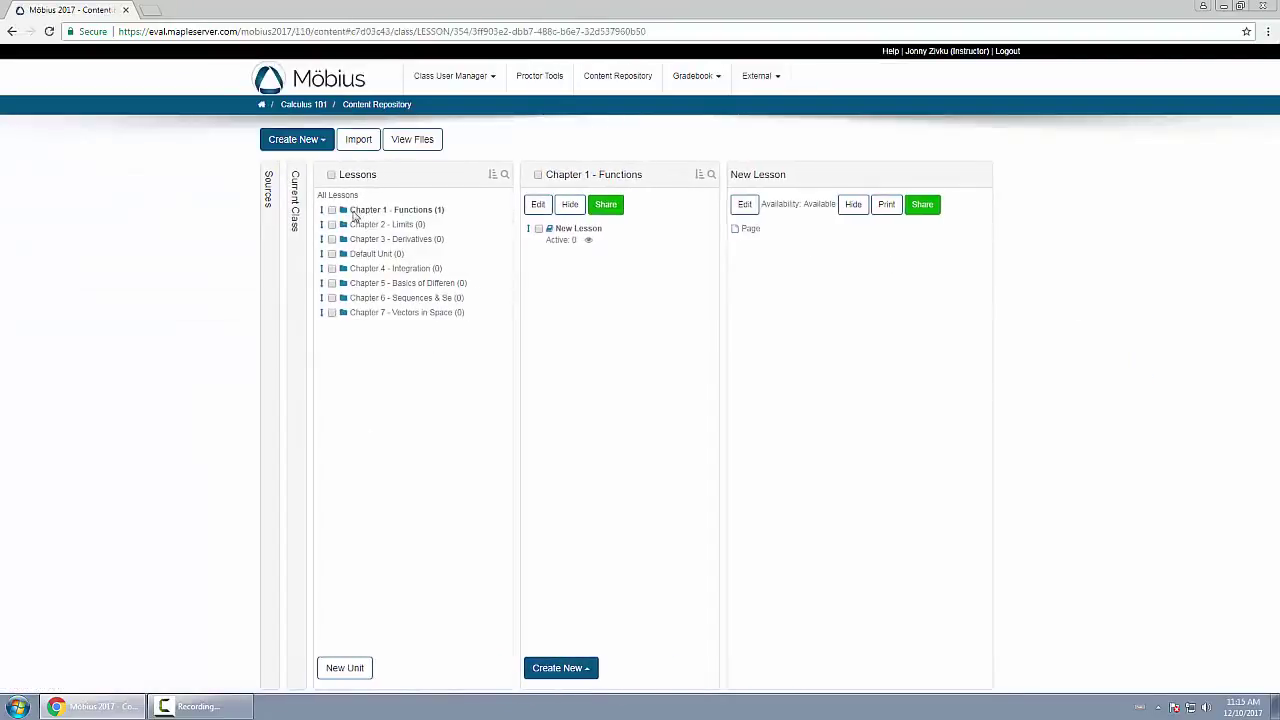
left_click(270, 205)
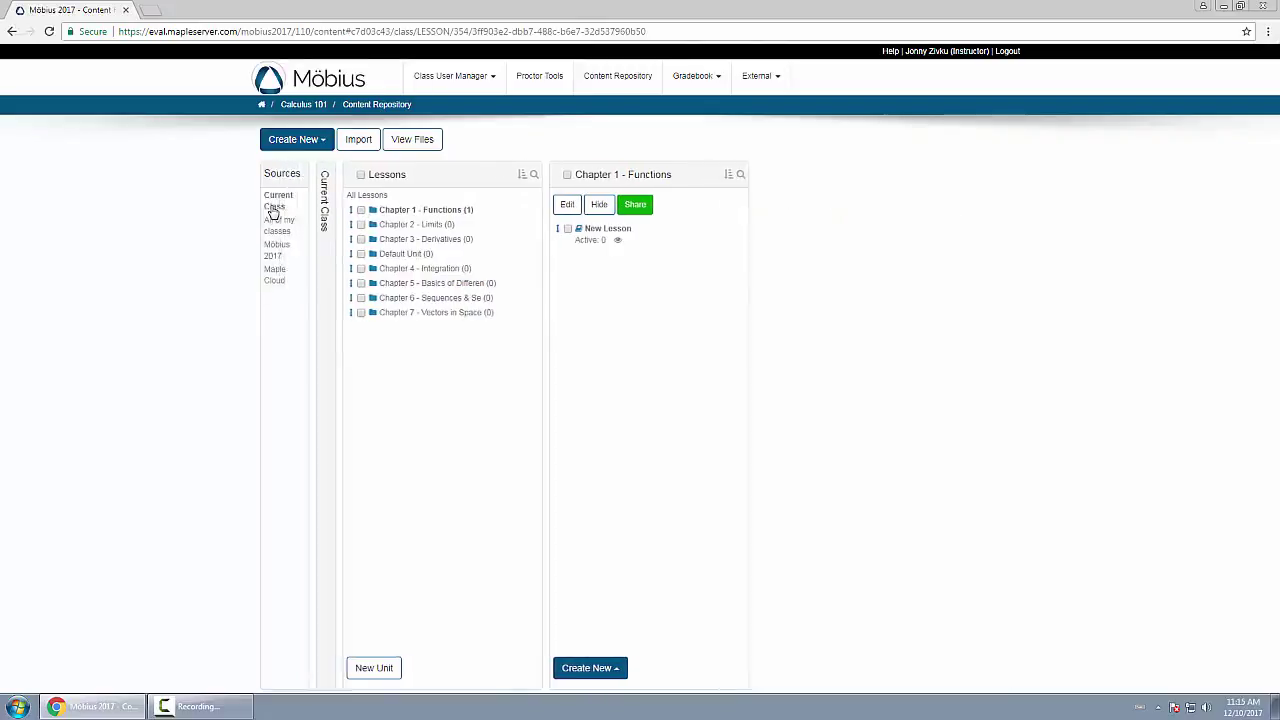
left_click(302, 139)
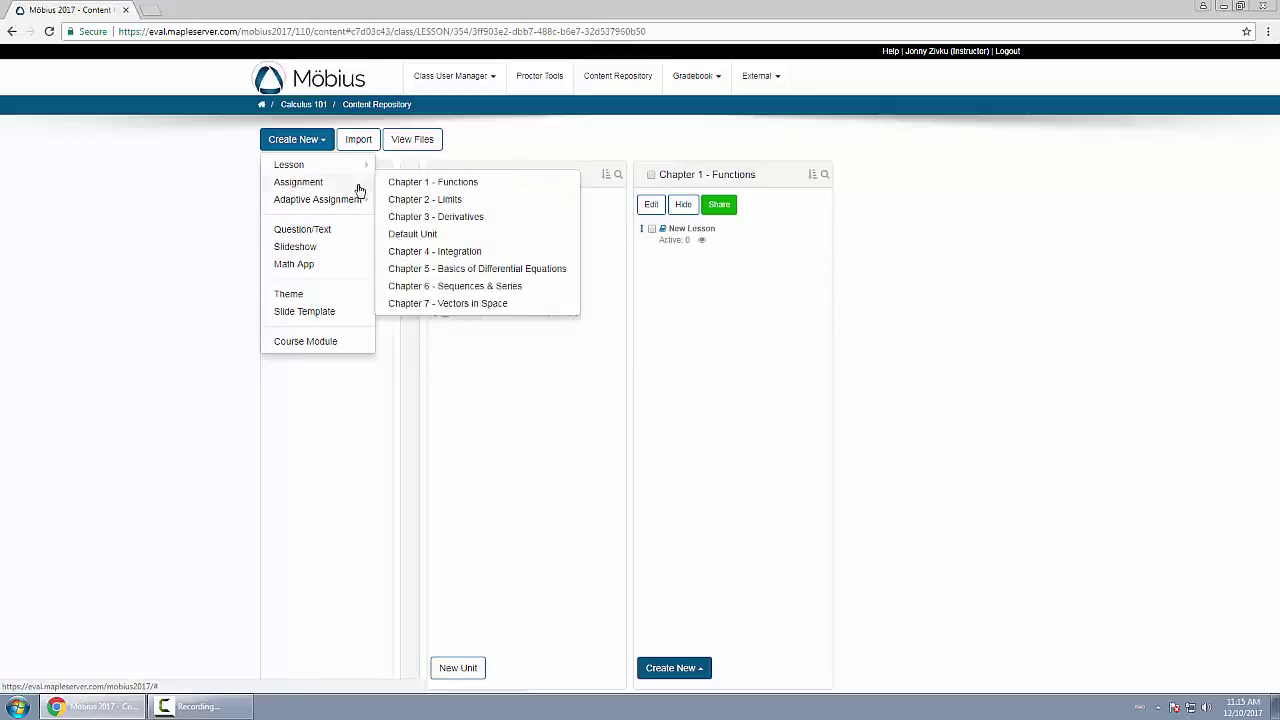
mouse_move(351, 166)
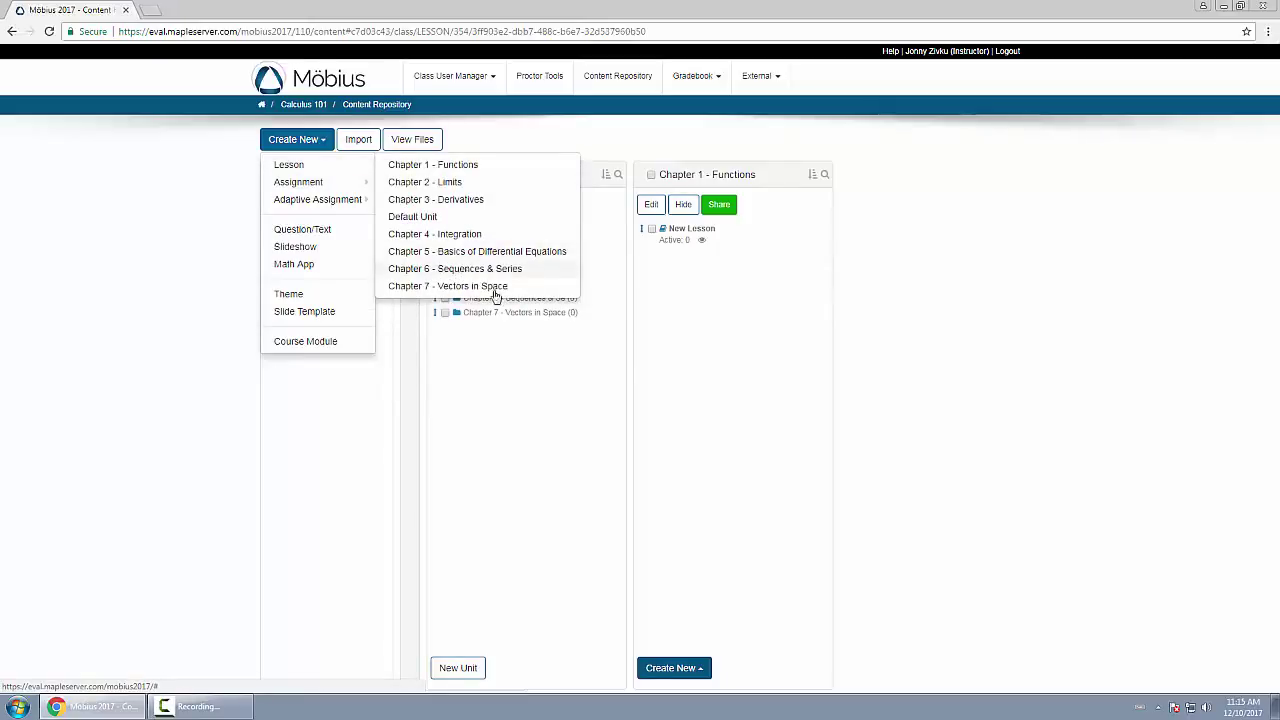
left_click(1109, 474)
left_click(651, 230)
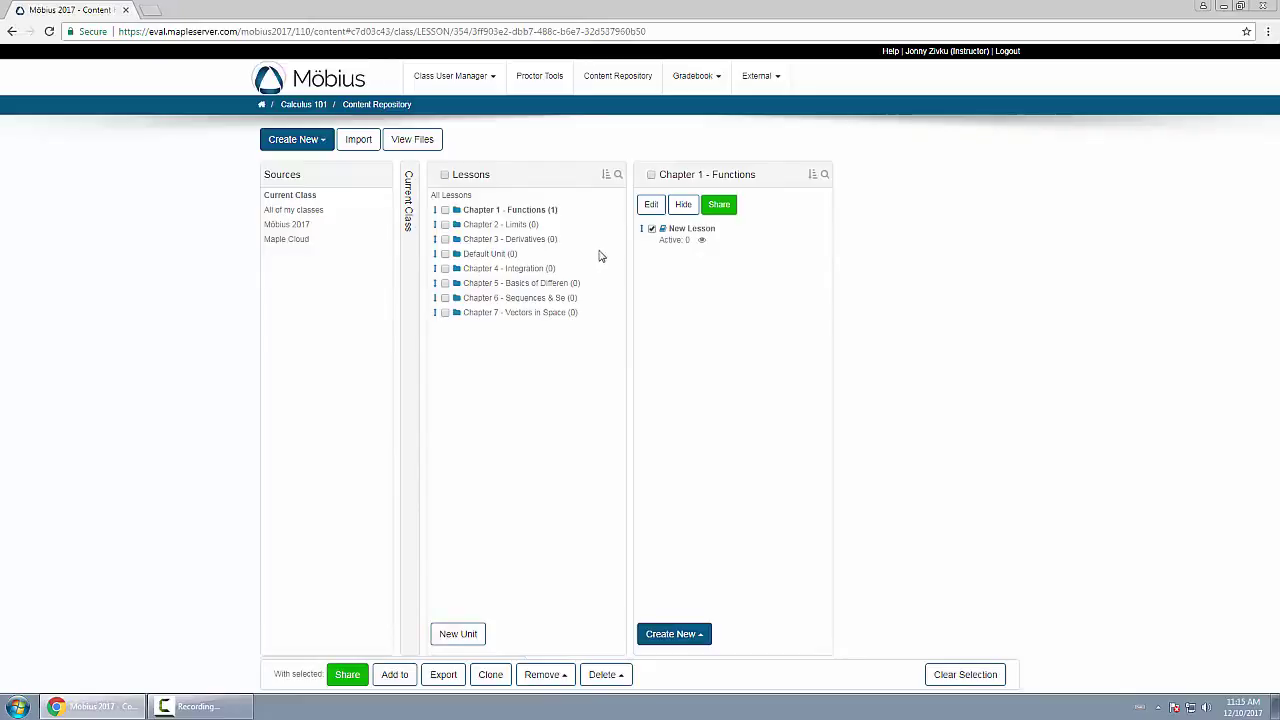
- Check the new lesson on the class homepage, and look through the Chapter 2 to Chapter 5 units in the Content Repository
left_click(302, 106)
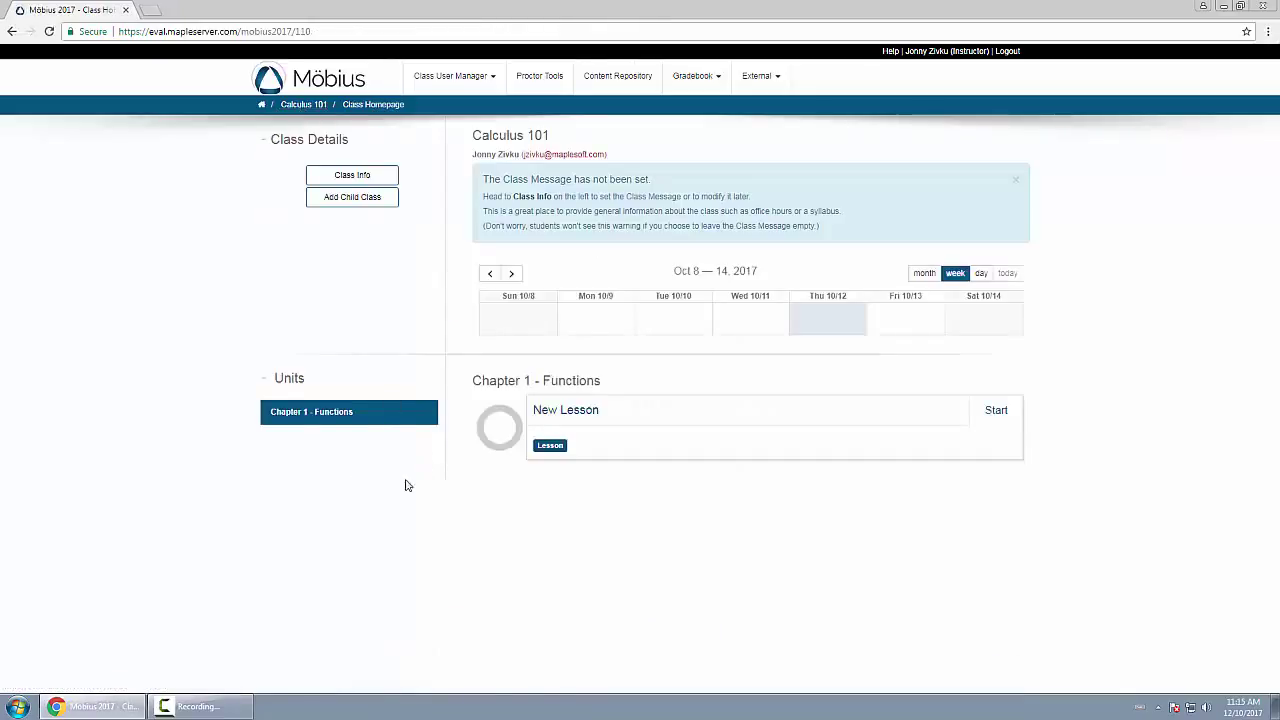
left_click(622, 80)
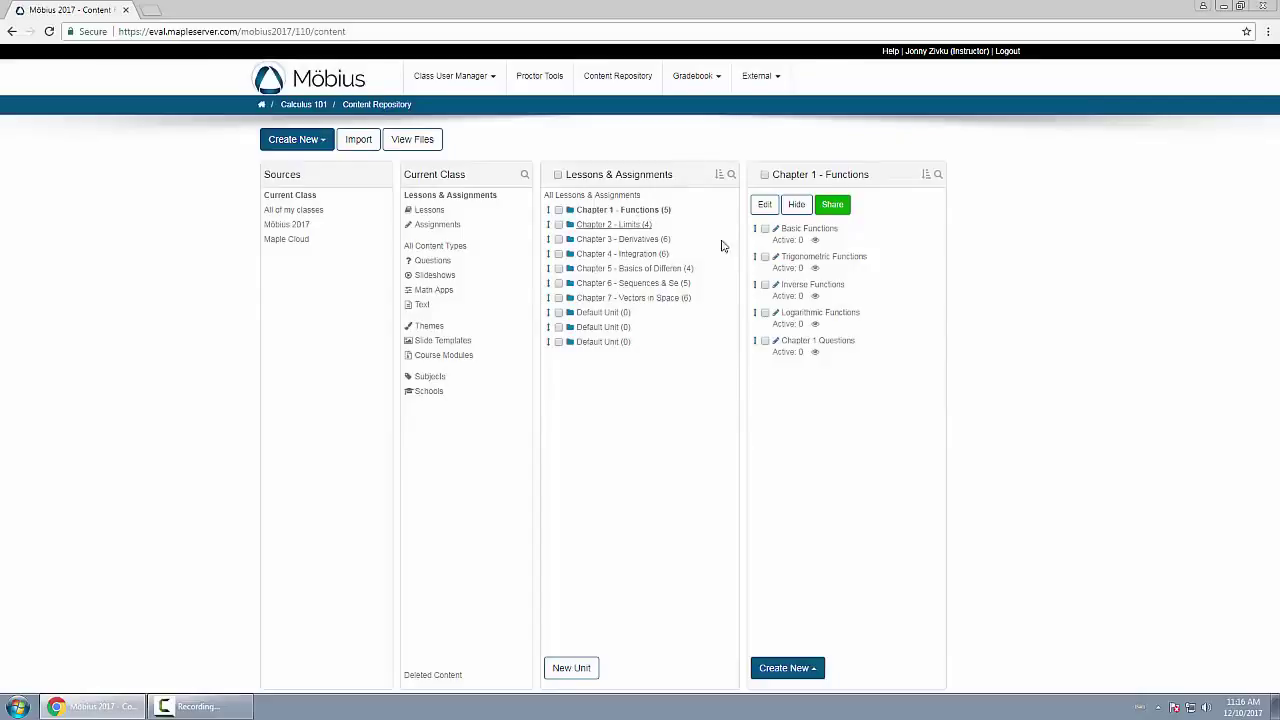
left_click(632, 226)
left_click(650, 241)
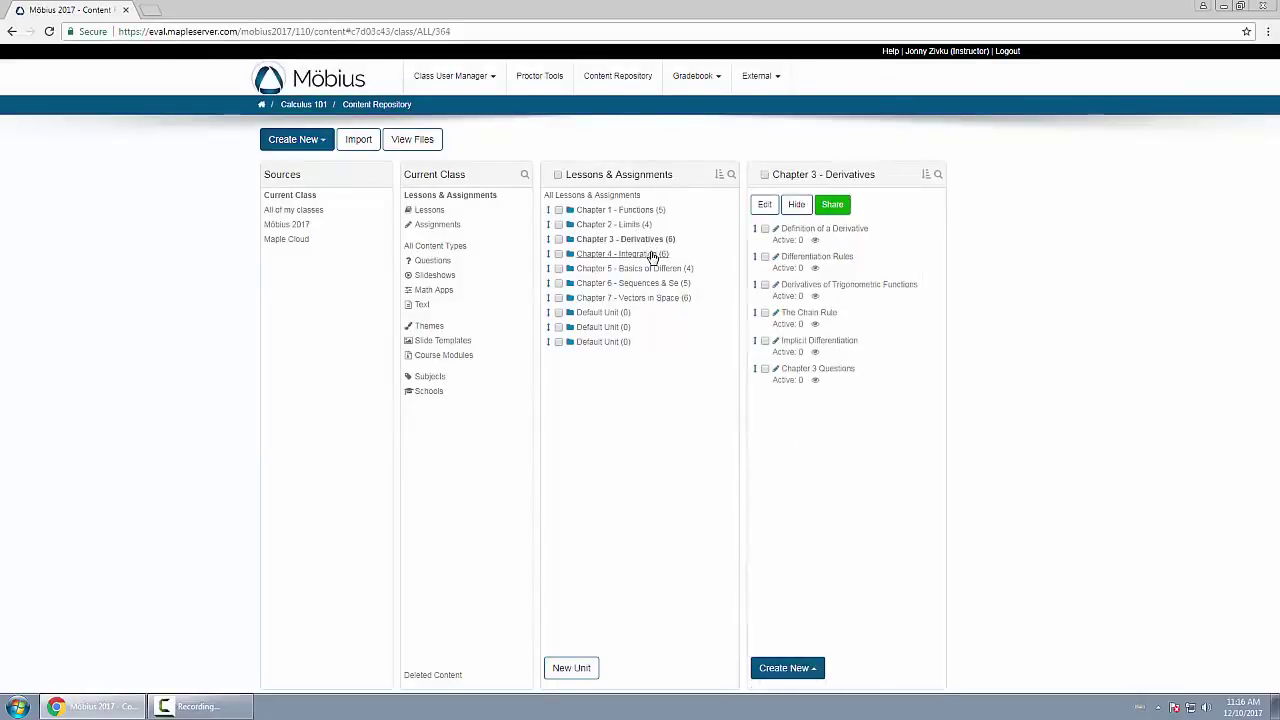
left_click(652, 254)
left_click(655, 269)
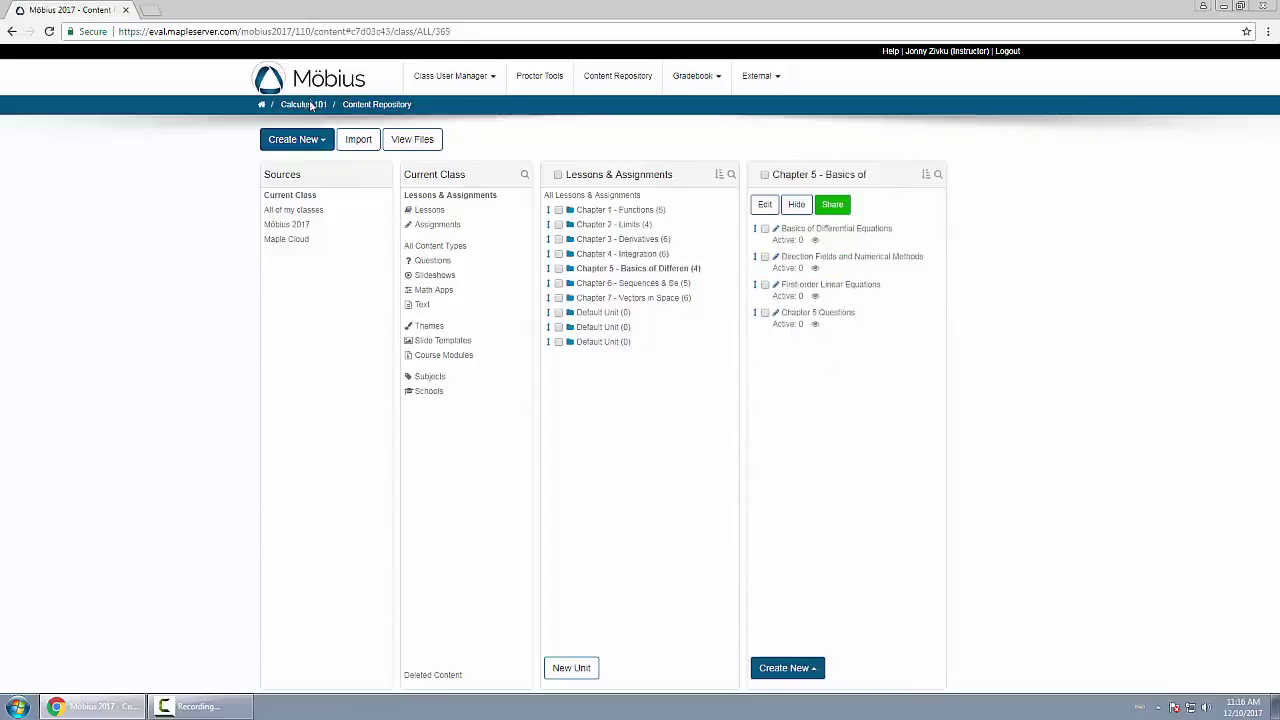
- On the class homepage, look through the lessons listed under Chapters 2 to 7 and return to "Chapter 1 - Functions"
left_click(308, 106)
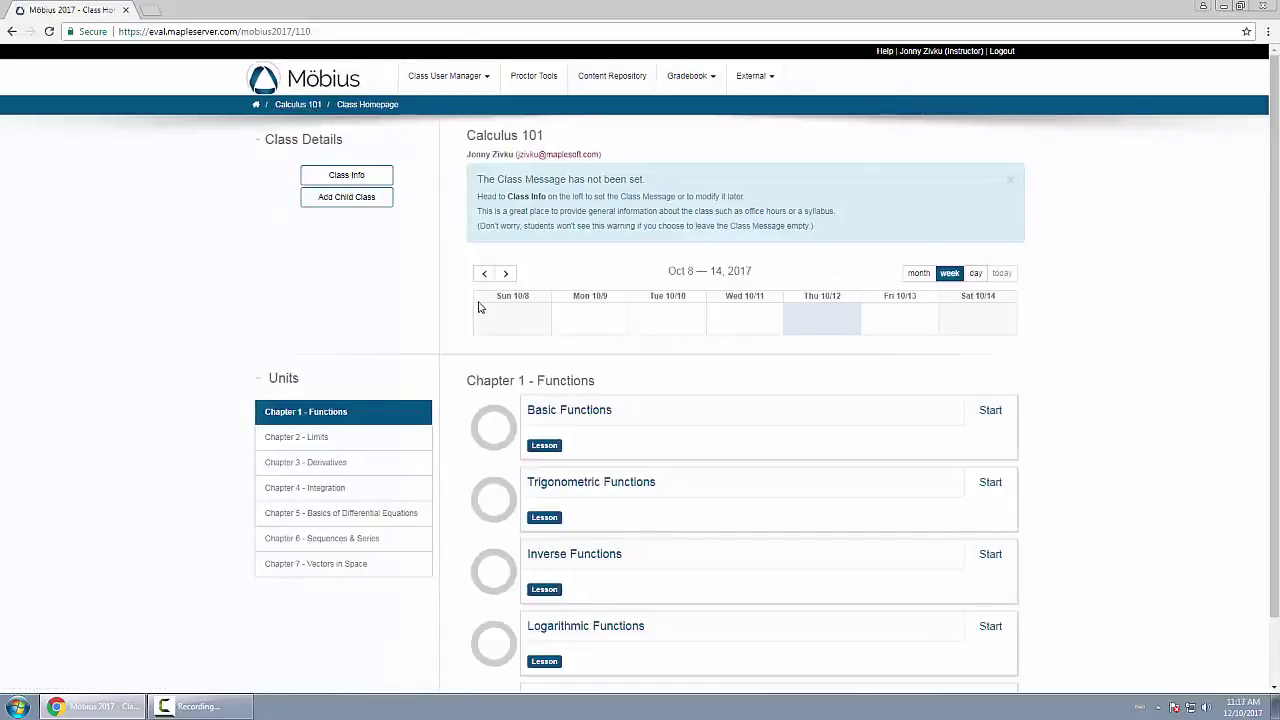
left_click(385, 437)
left_click(383, 462)
left_click(378, 487)
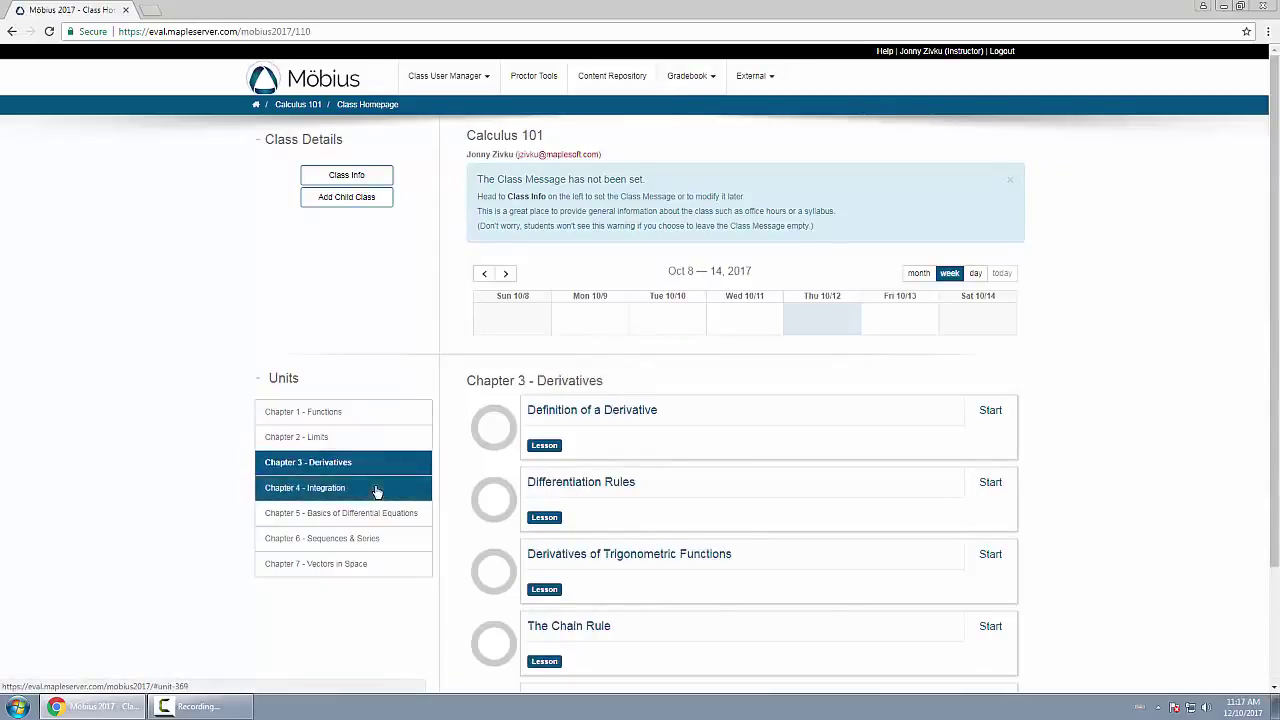
left_click(383, 514)
left_click(395, 553)
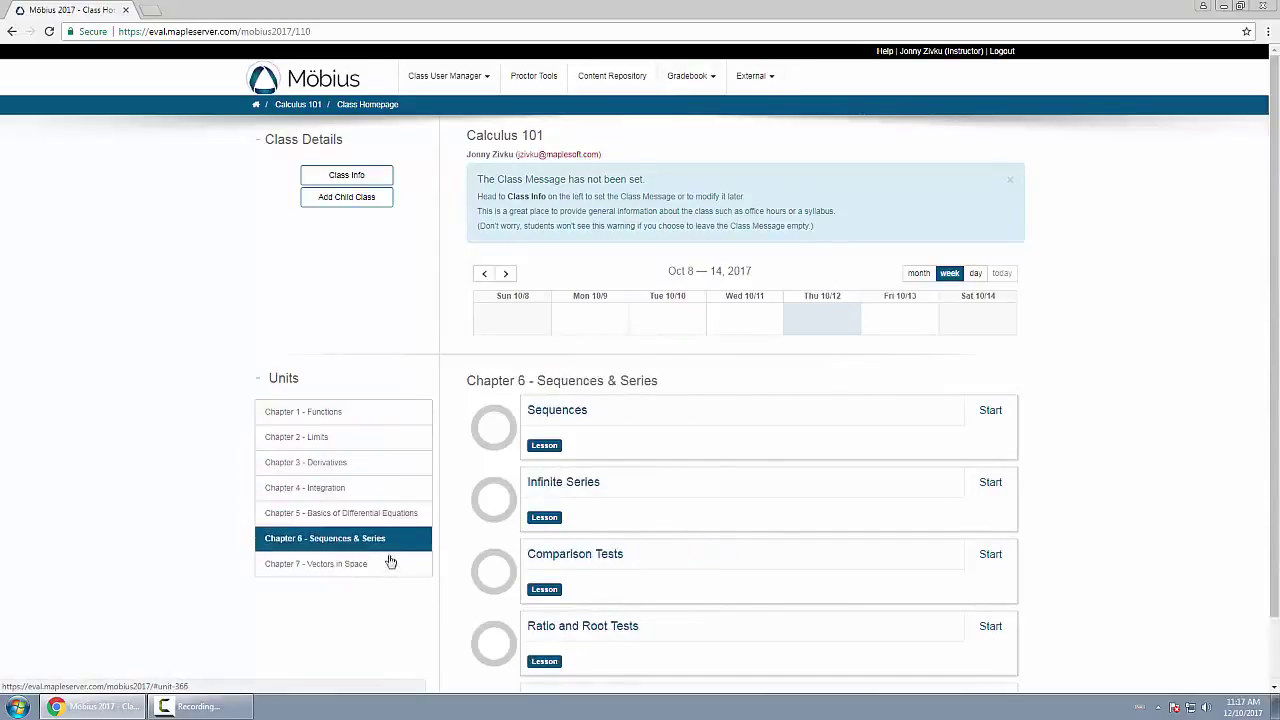
left_click(391, 572)
left_click(390, 518)
left_click(376, 411)
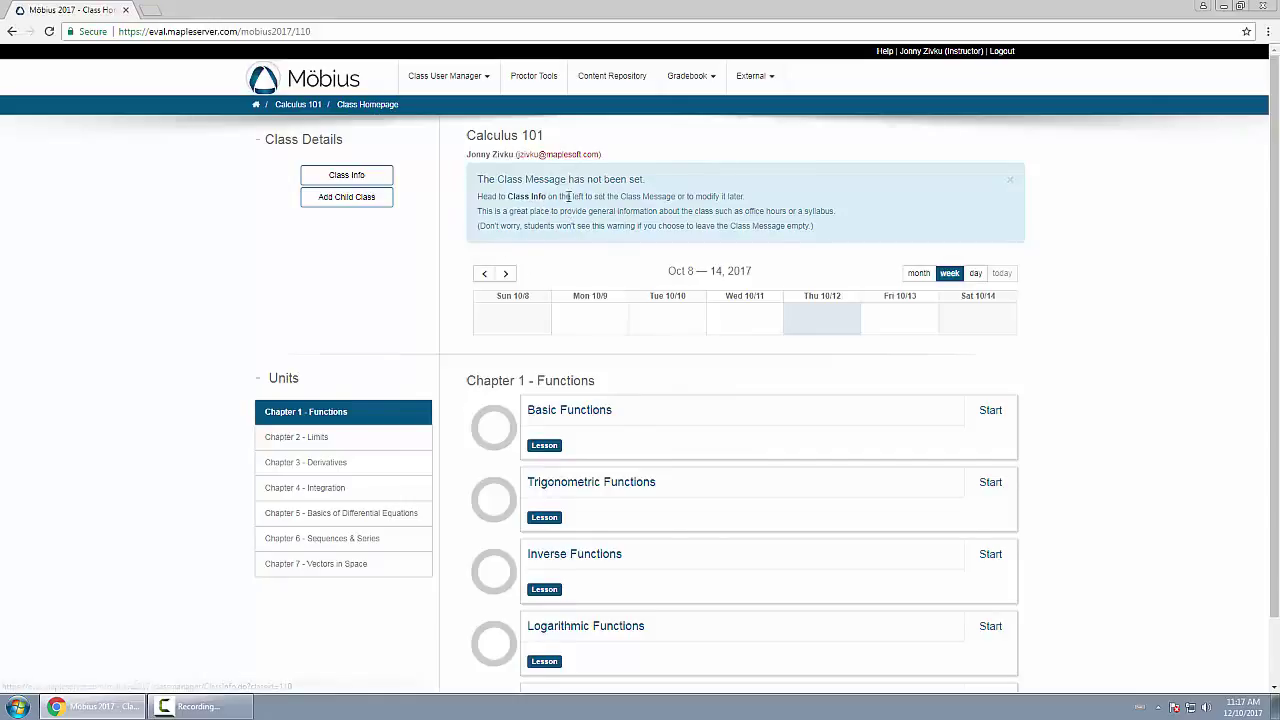
- Open the class info for editing and write "Welcome to the class." as the Class Message
left_click(360, 178)
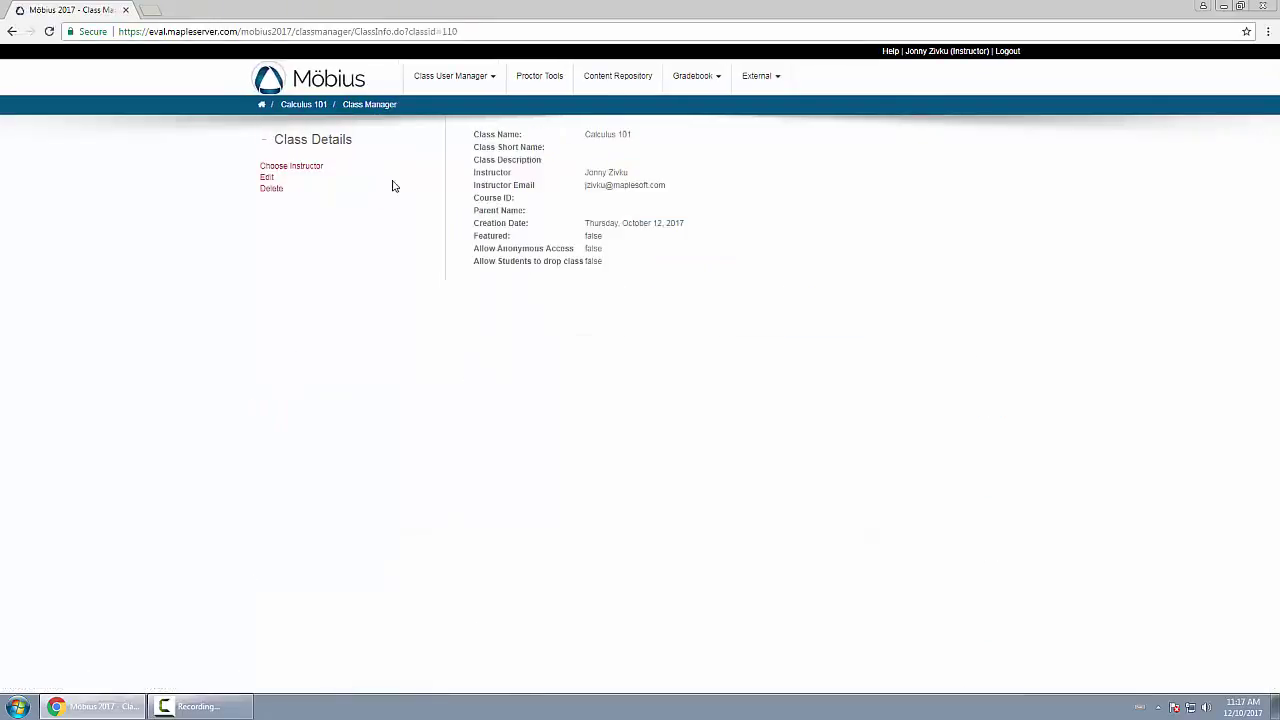
left_click(268, 180)
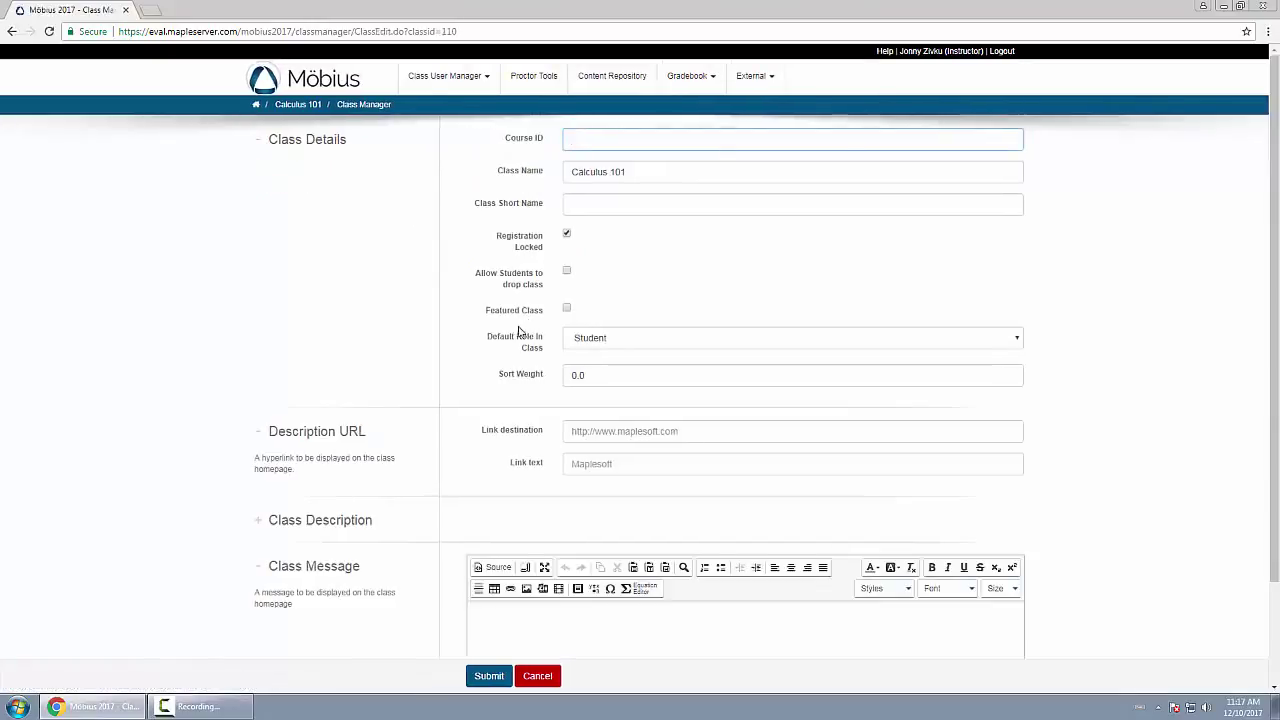
scroll(597, 329, "down", 2)
left_click(550, 510)
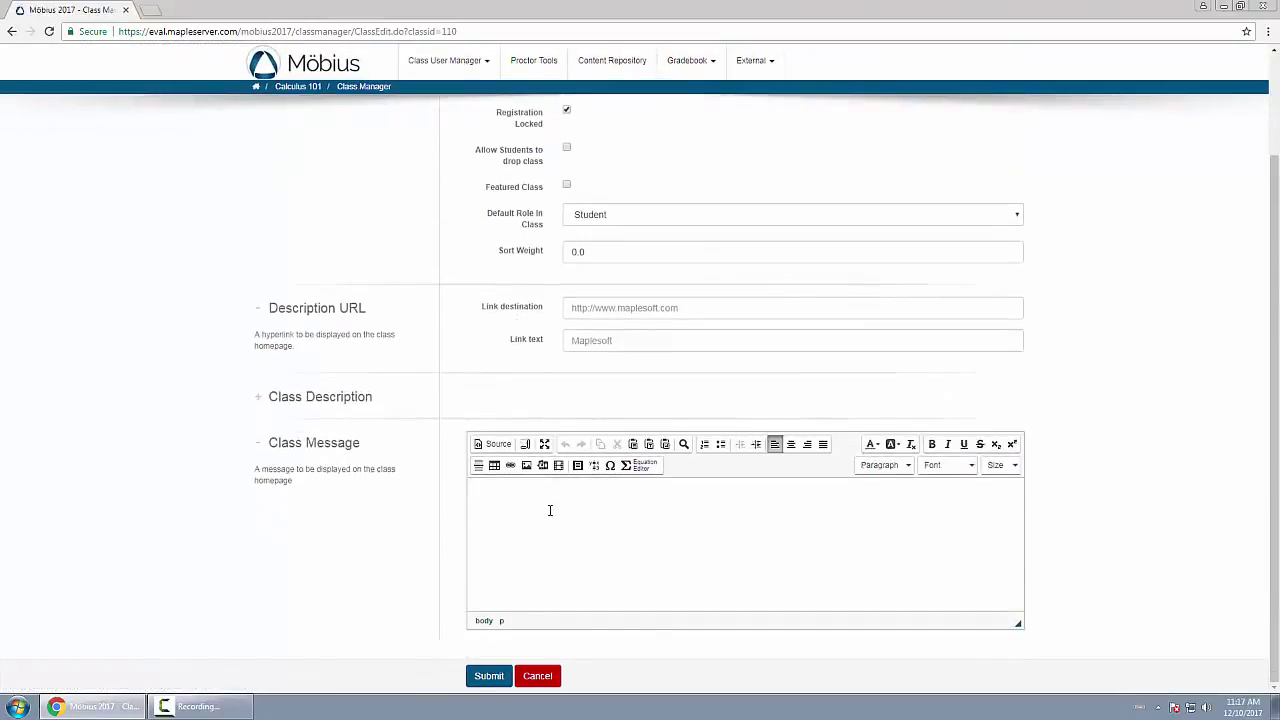
type("Welcome ")
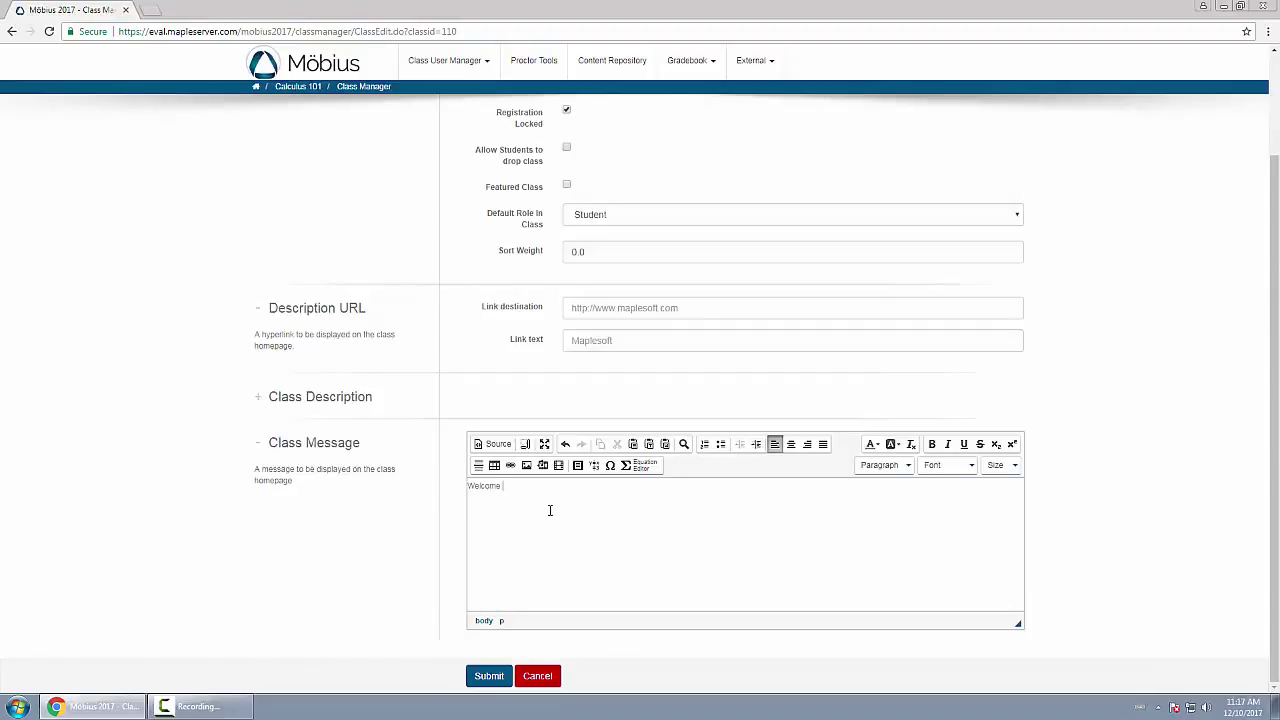
type("to the class.")
key("Return")
- Format the class message in Georgia, size 26, with a yellow background, and submit the class details, returning to the class homepage
left_click_drag(557, 511, 434, 497)
left_click(945, 465)
left_click(938, 552)
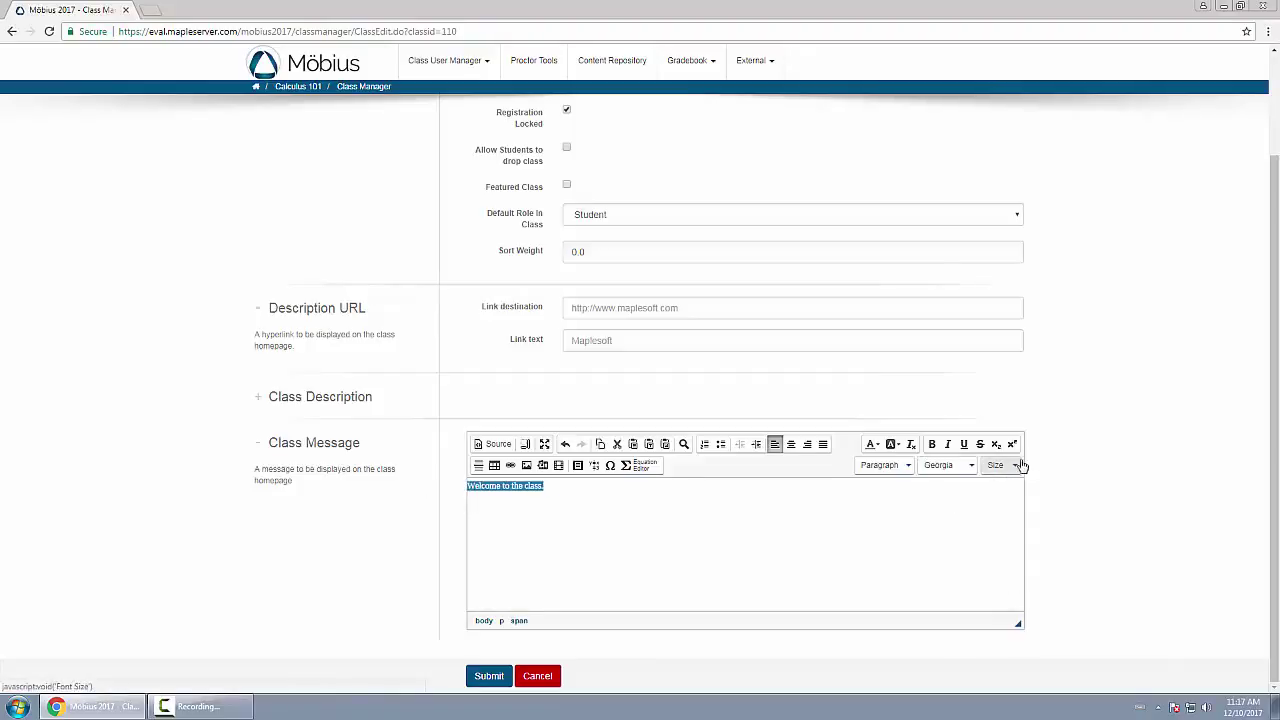
left_click(1000, 465)
scroll(998, 530, "down", 3)
left_click(997, 535)
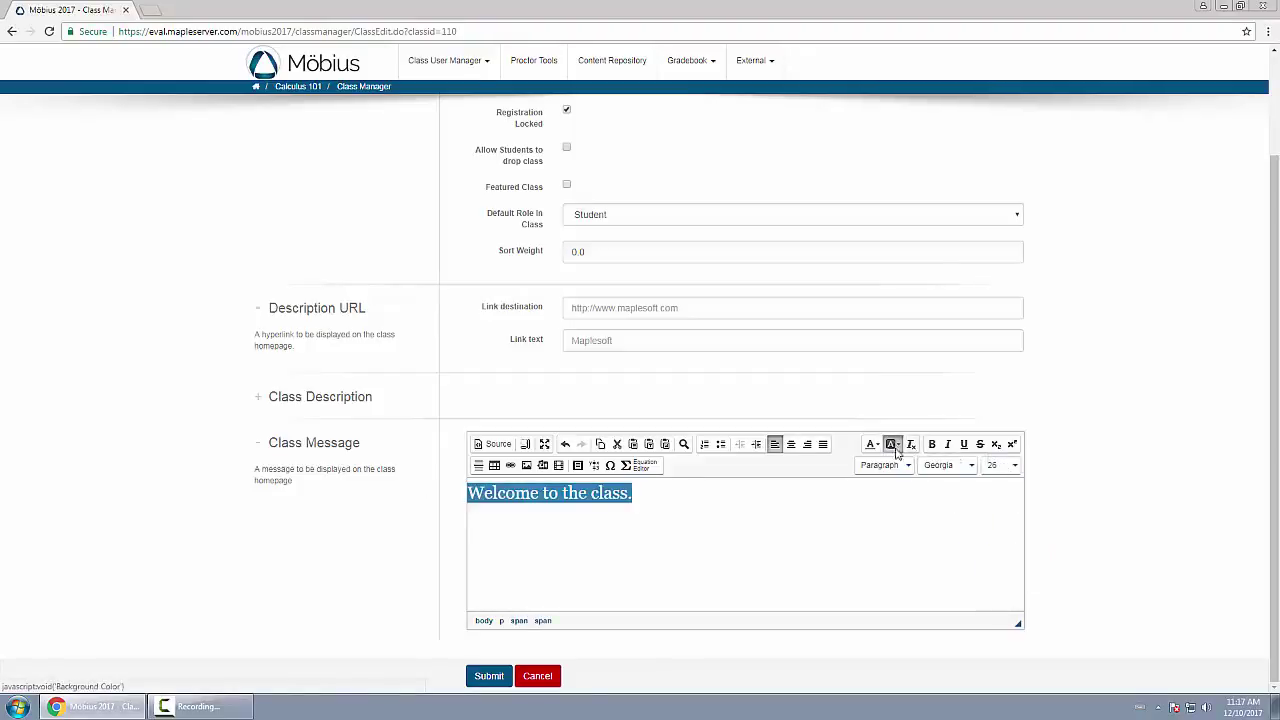
left_click(891, 444)
left_click(918, 508)
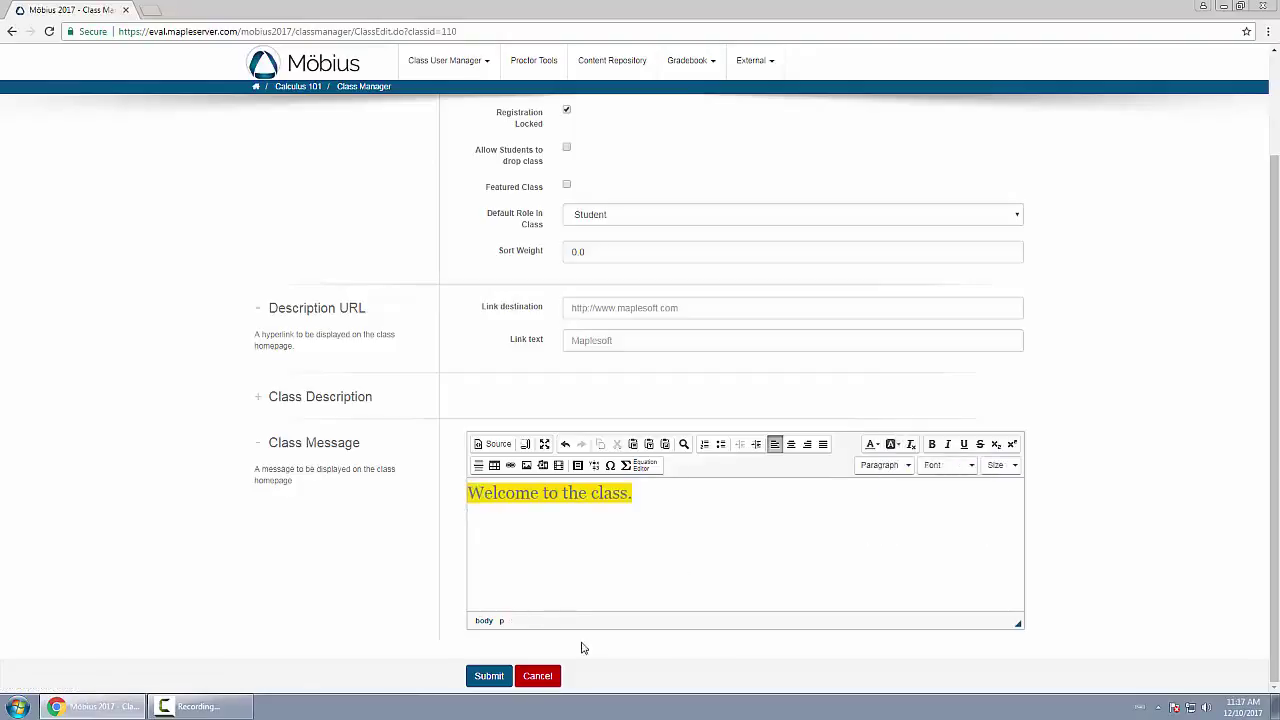
left_click(490, 676)
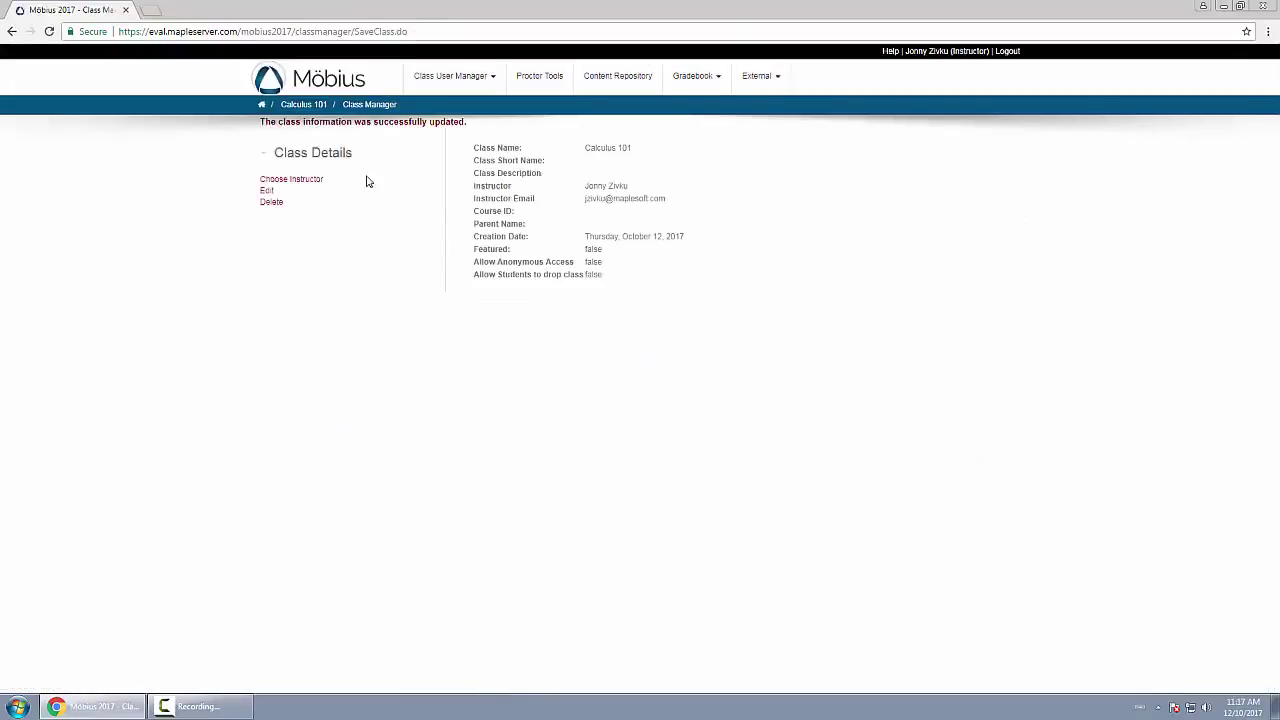
left_click(314, 105)
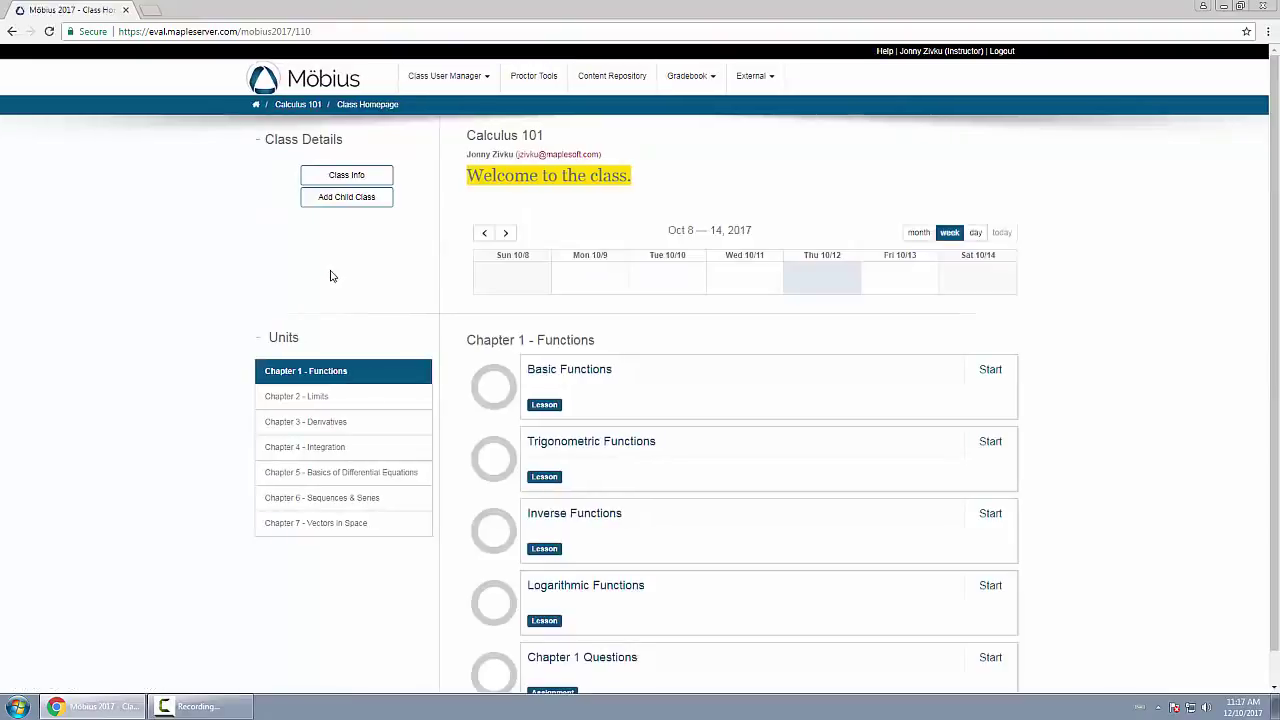